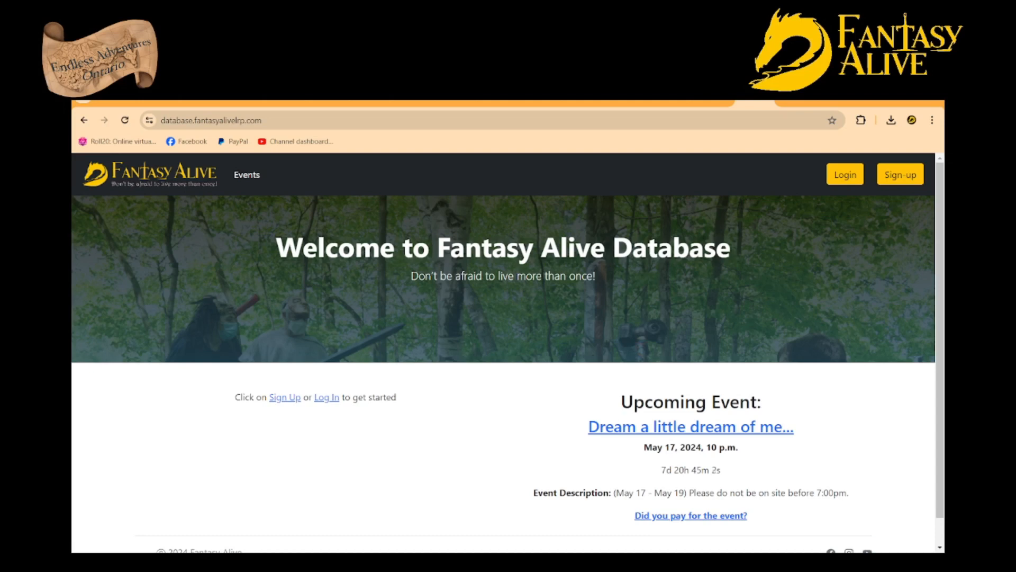
Log in to the Fantasy Alive database with the credentials already filled in on the login form
click(327, 398)
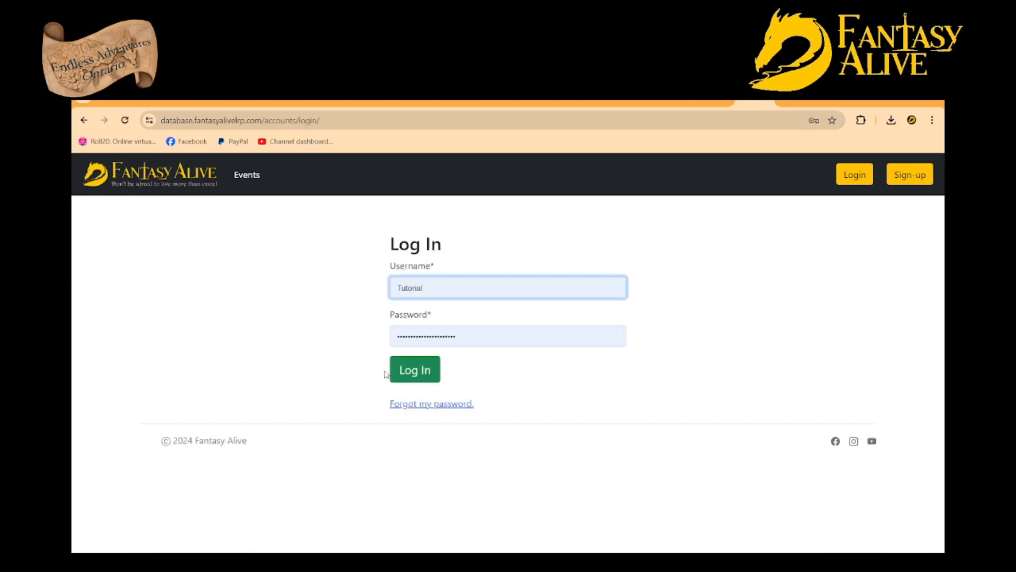
click(415, 381)
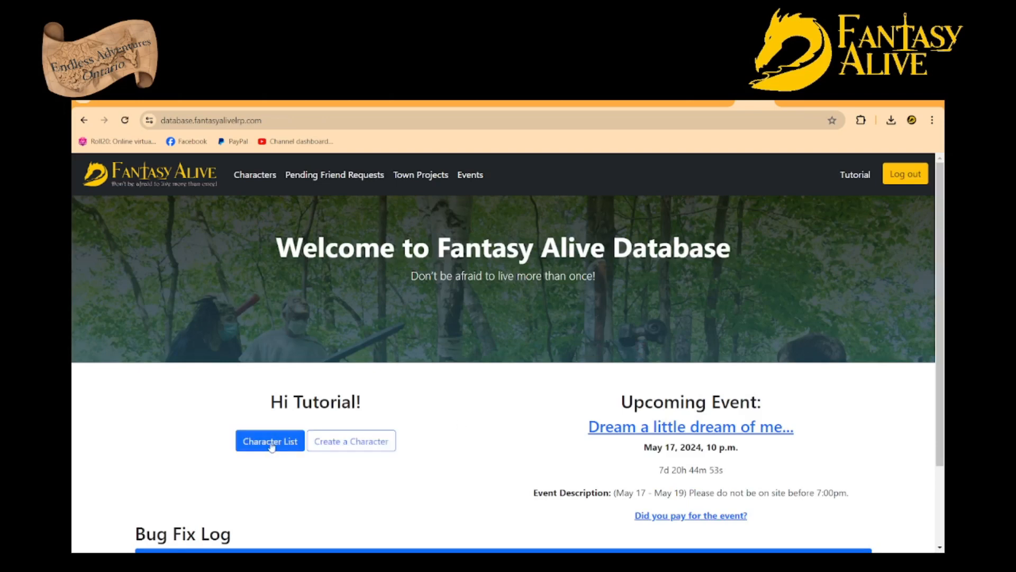
Open the blank Create Character form by way of the account's character list
click(368, 442)
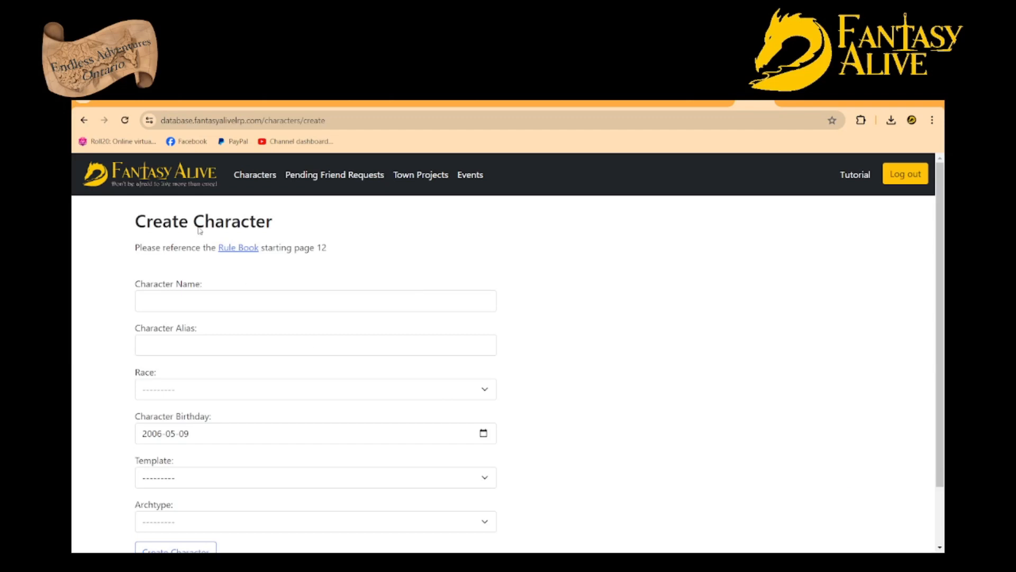
click(84, 120)
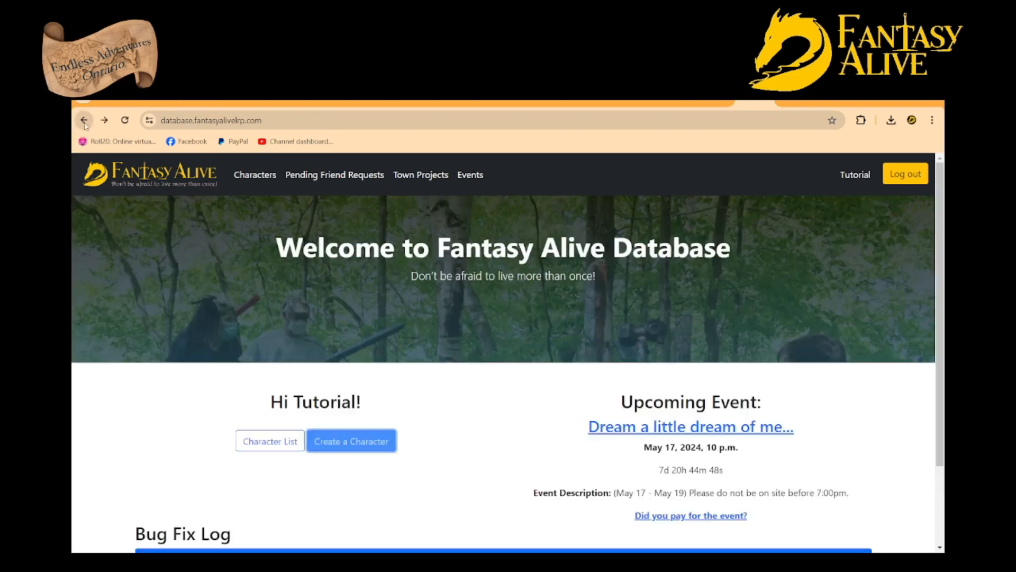
click(280, 447)
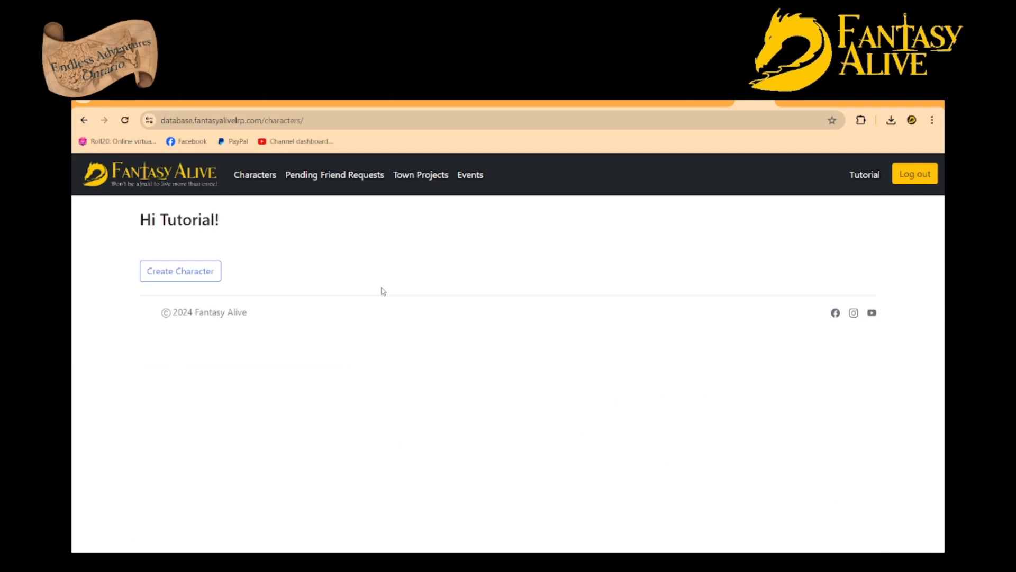
click(190, 269)
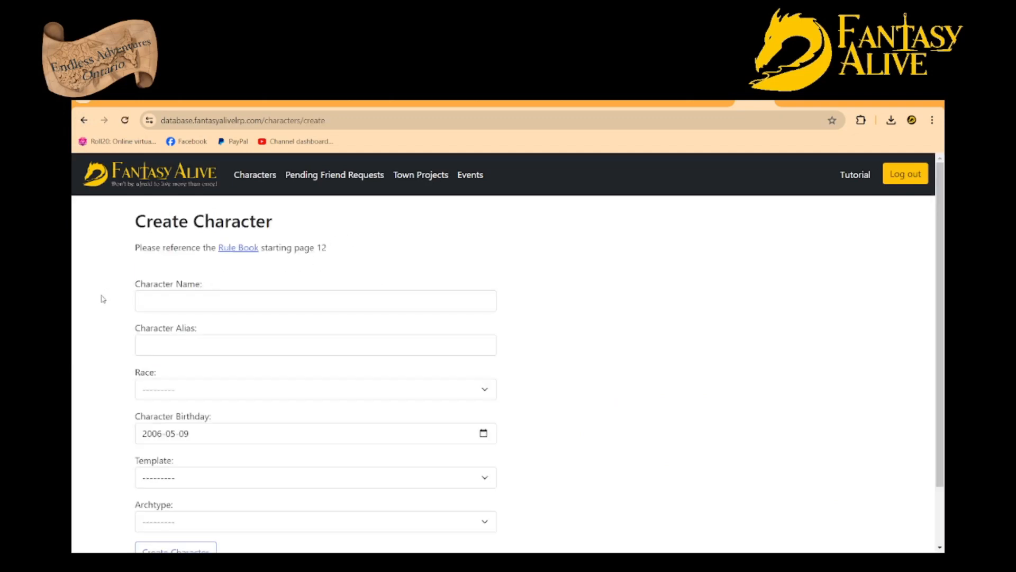
scroll(101, 297, down, 2)
scroll(96, 317, up, 2)
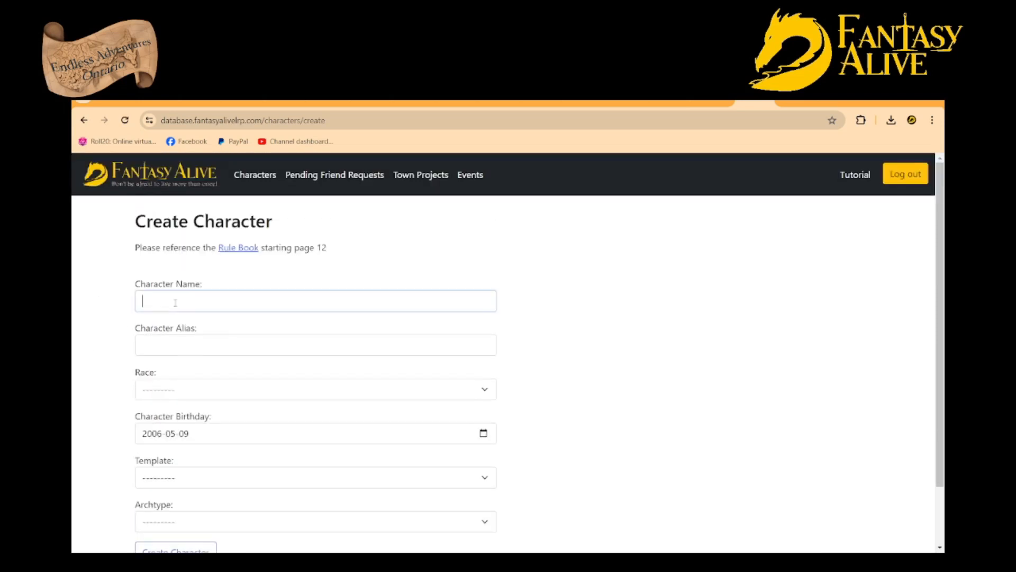
Enter Demo Character as the character name and Demon Strate as the character alias
click(141, 297)
click(217, 329)
click(99, 321)
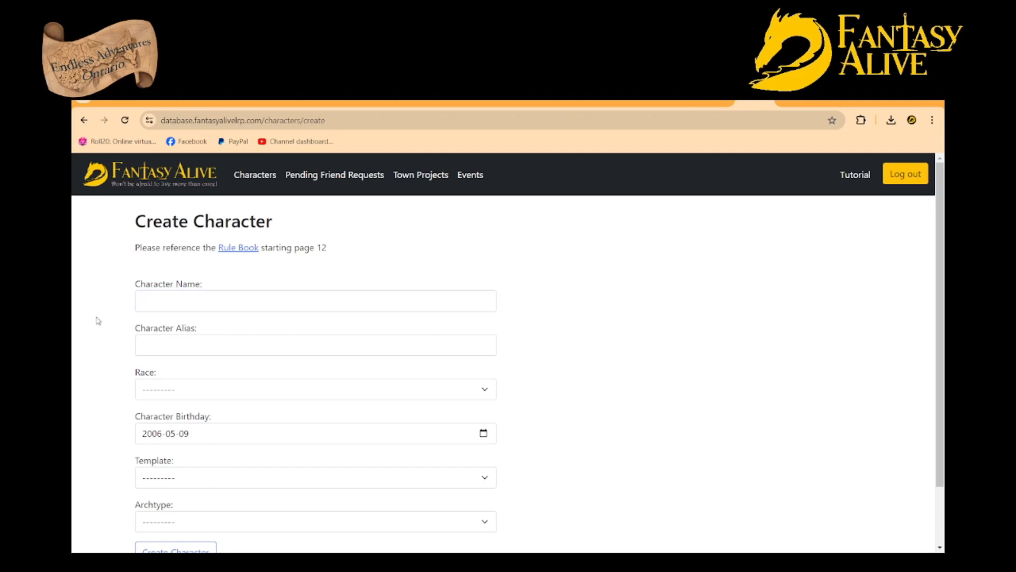
click(180, 300)
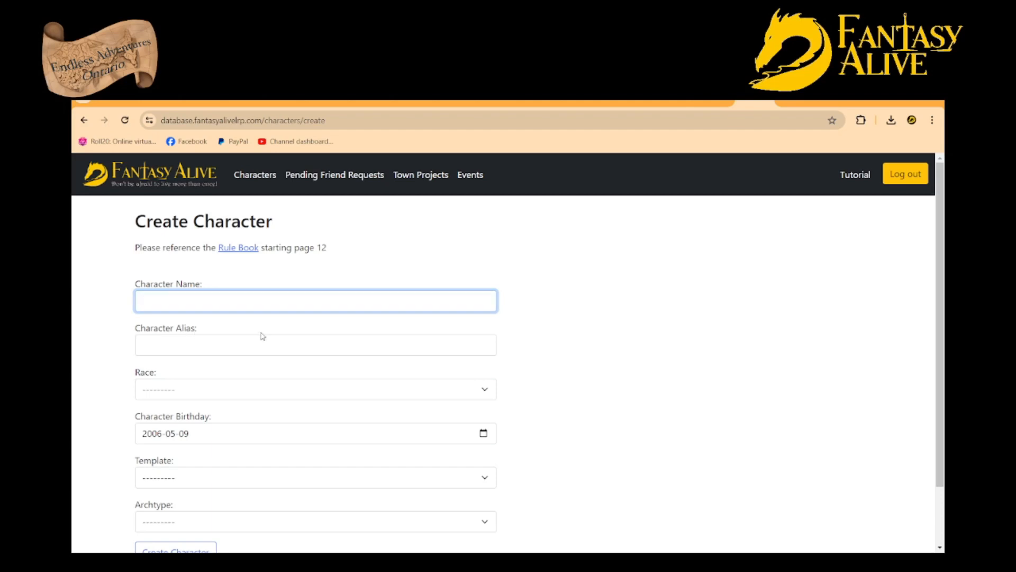
click(237, 335)
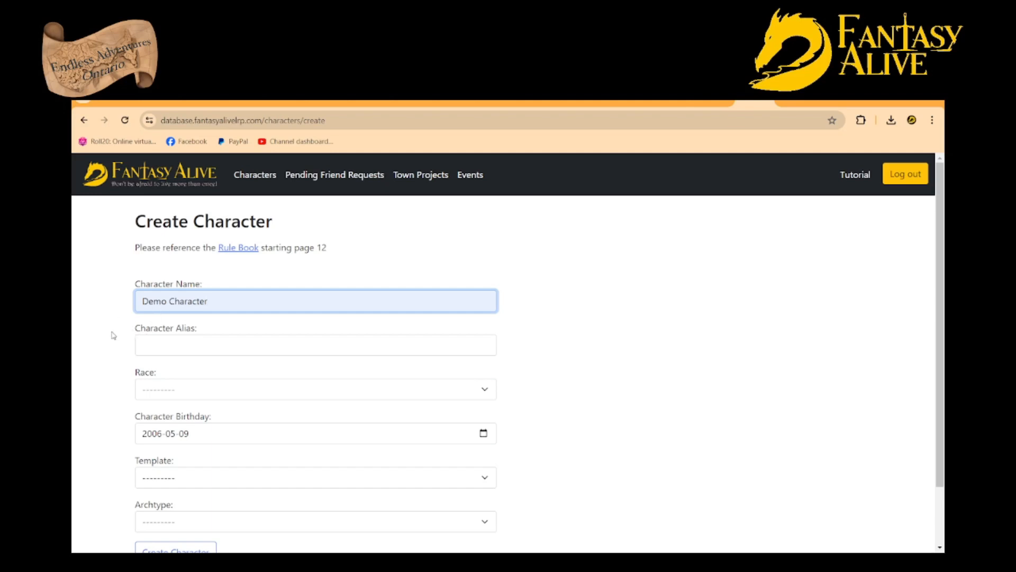
click(179, 348)
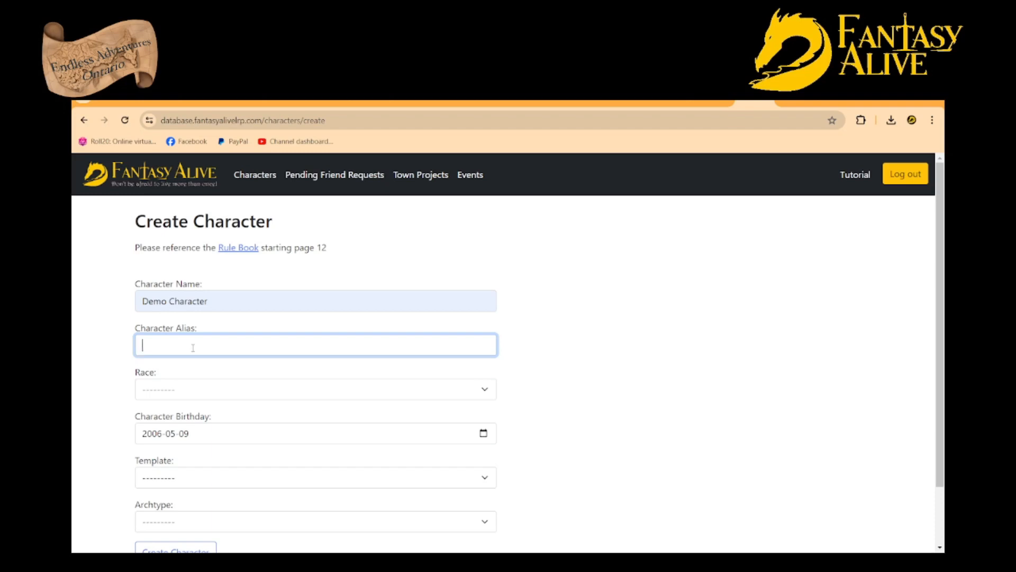
click(228, 376)
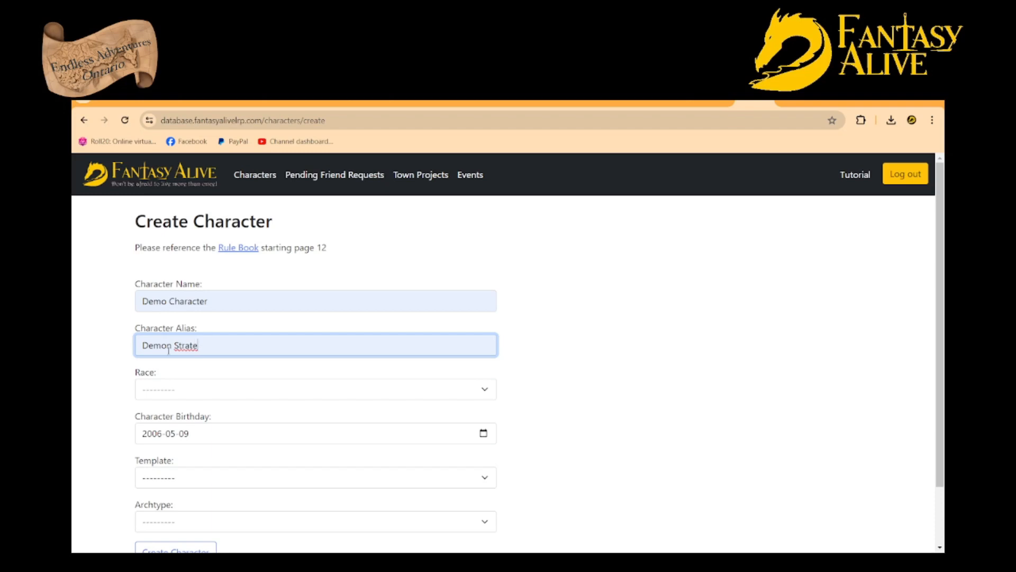
Set the character's race to Lizardfolk and look over its stats and race description
click(184, 390)
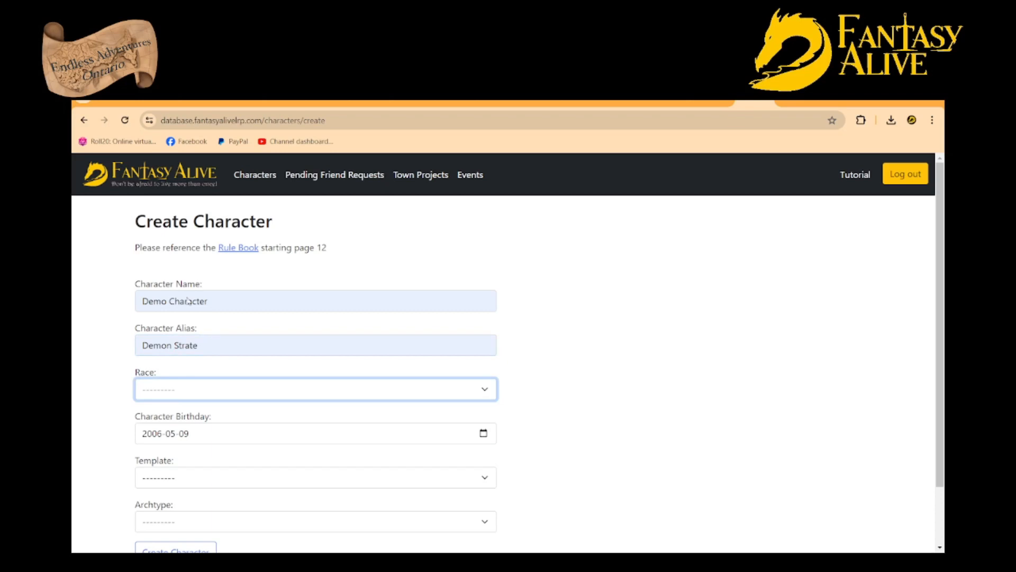
click(178, 375)
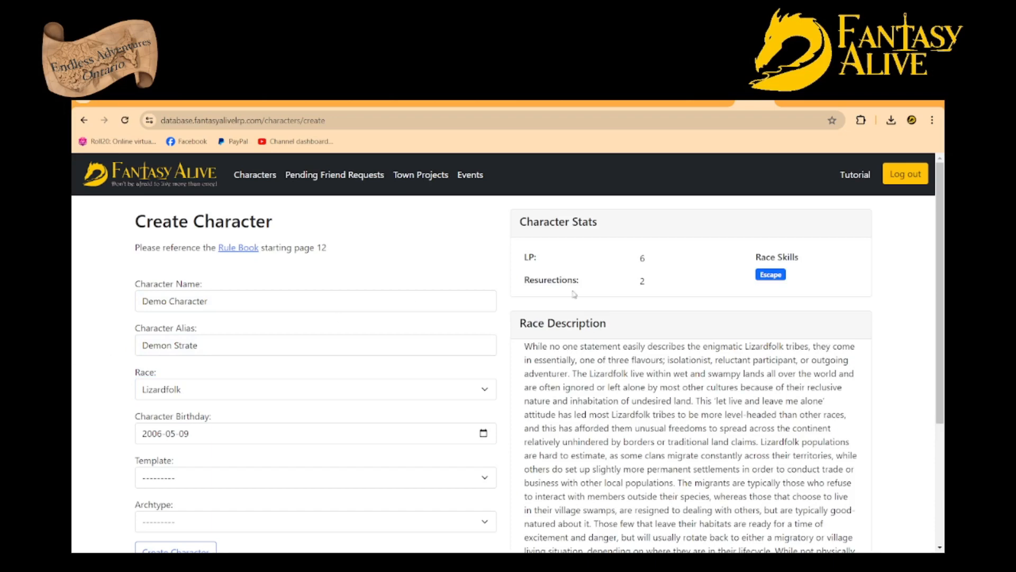
scroll(679, 338, down, 3)
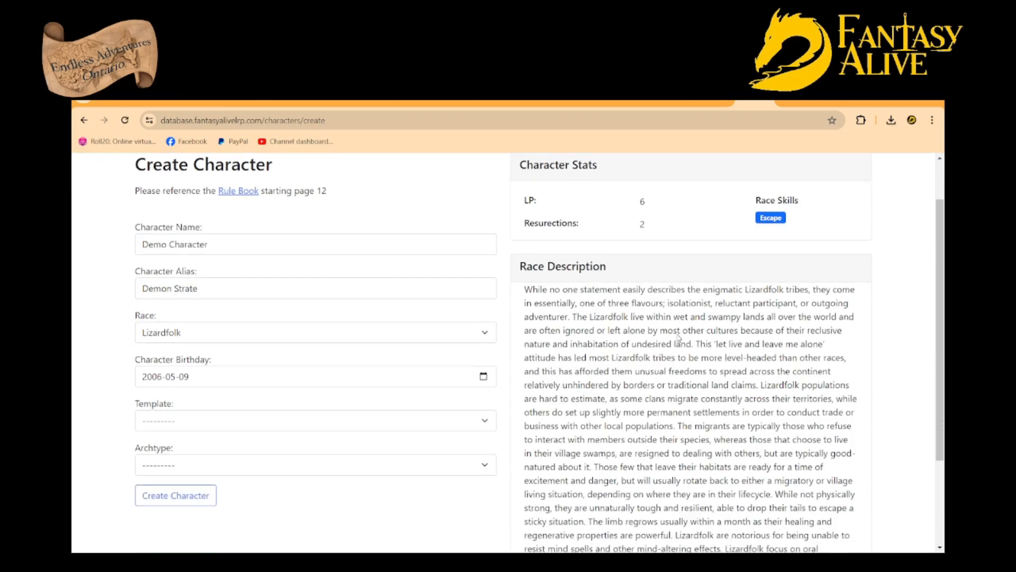
scroll(665, 375, up, 3)
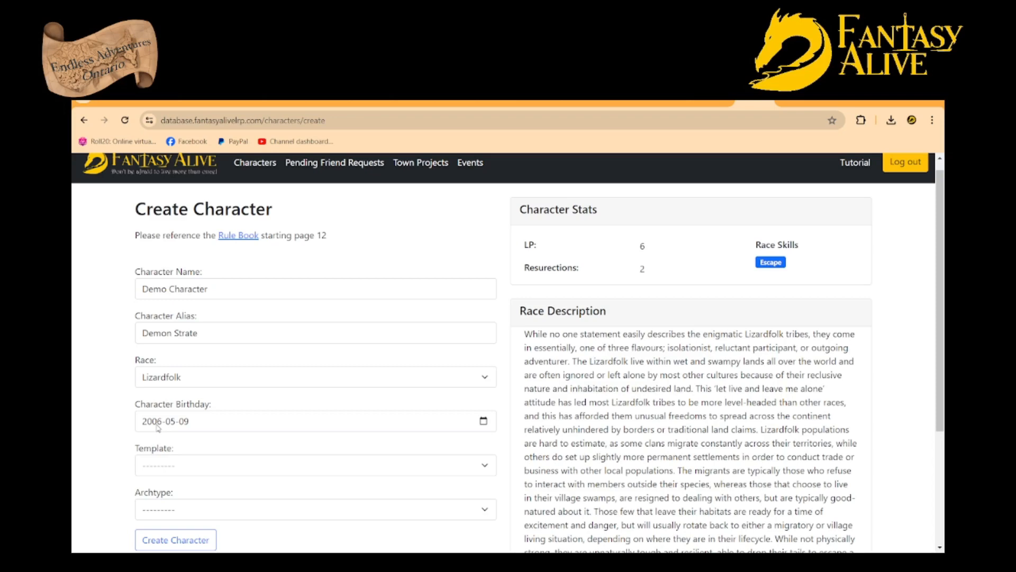
Replace the default Character Birthday with the character's own date of birth
click(480, 427)
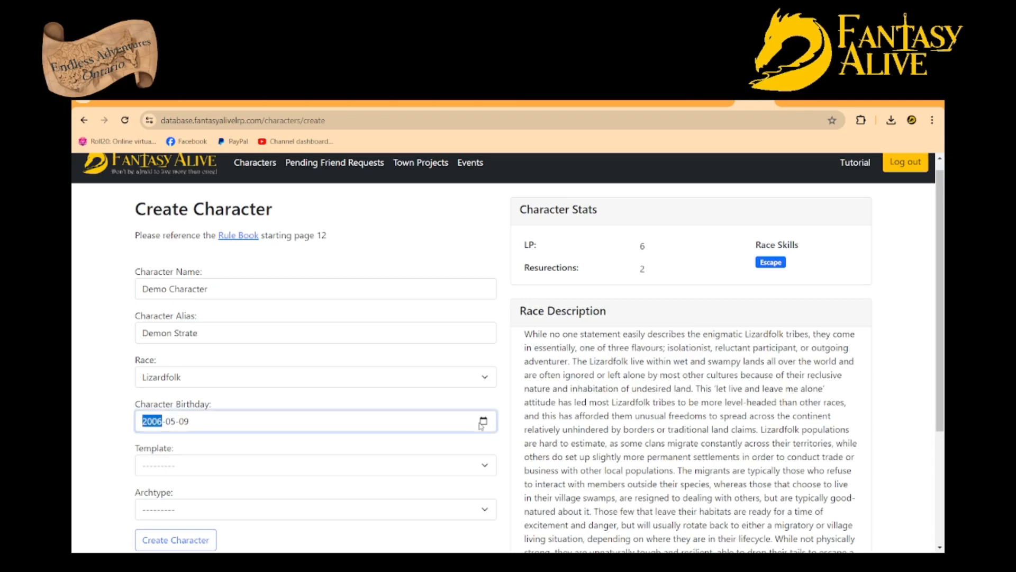
click(228, 269)
click(228, 271)
click(228, 271)
click(228, 271)
click(228, 271)
click(227, 271)
click(228, 271)
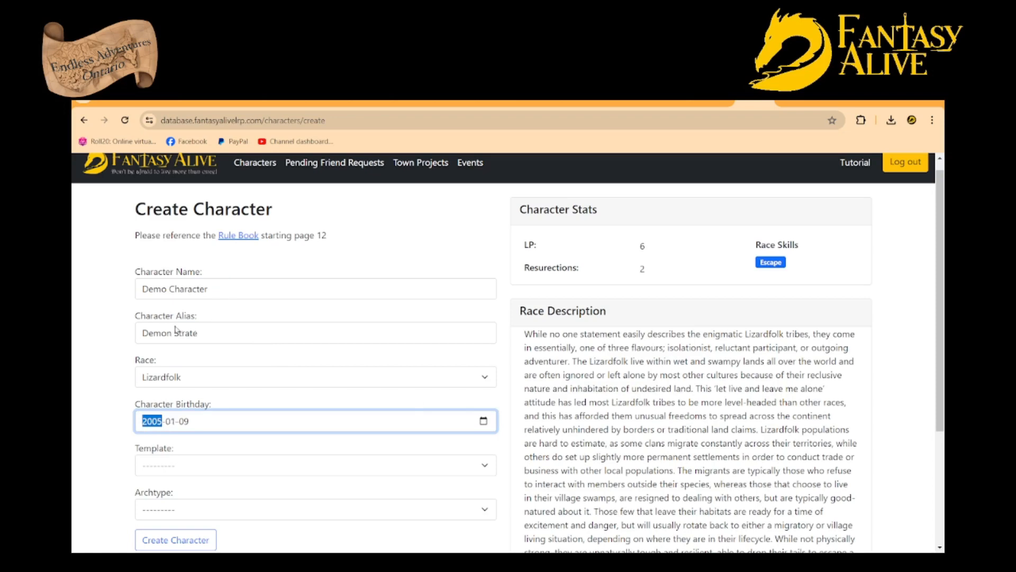
click(244, 301)
click(88, 413)
Set the character's template to Fighter and its archetype to Mace & Shield
scroll(102, 404, down, 1)
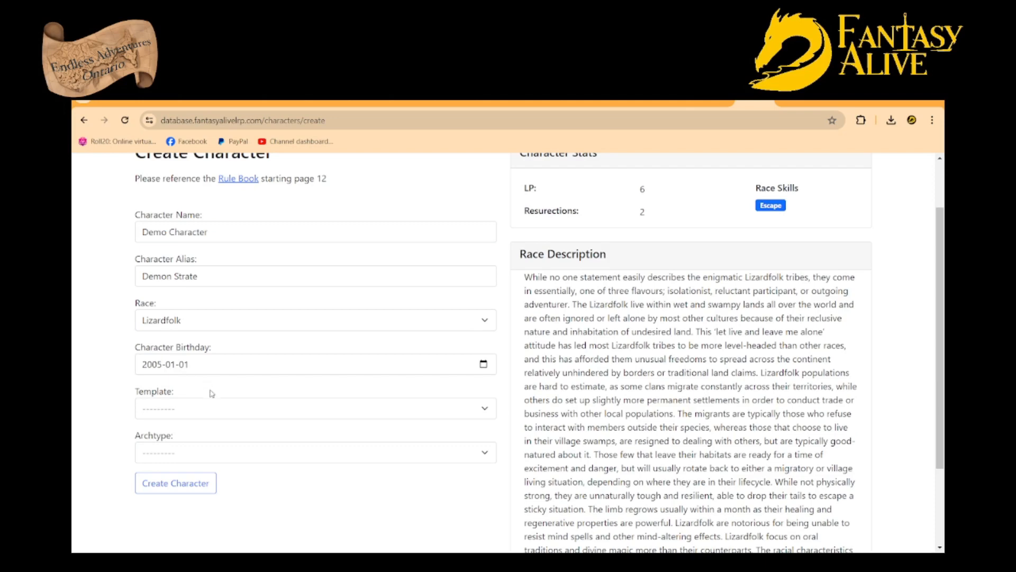
click(215, 409)
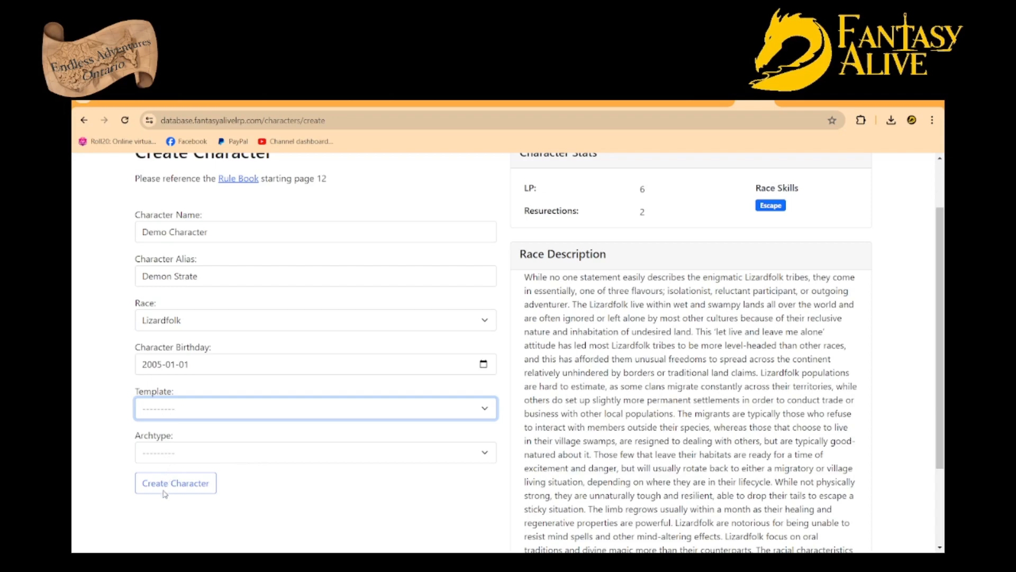
click(167, 453)
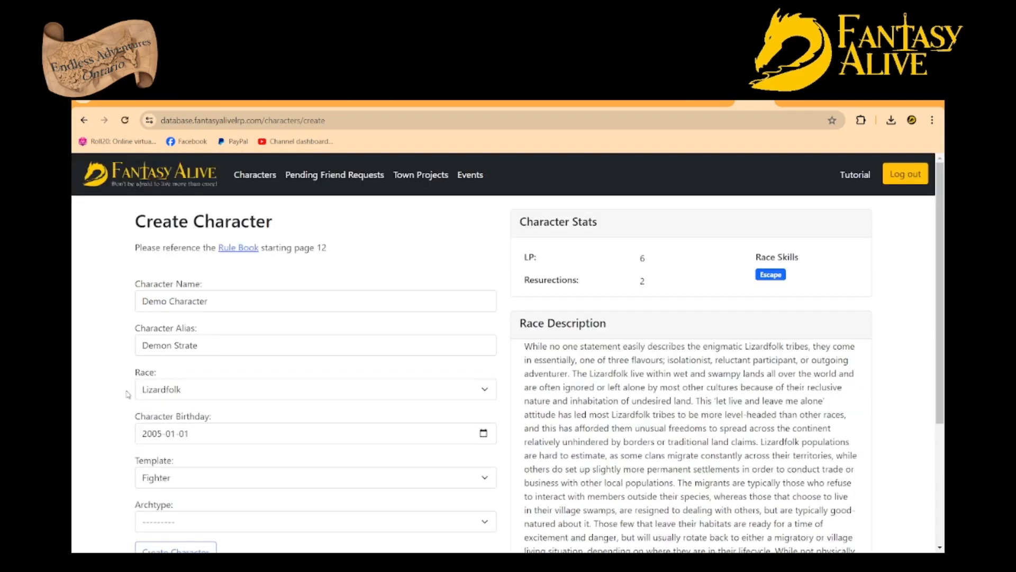
scroll(158, 429, down, 2)
click(194, 415)
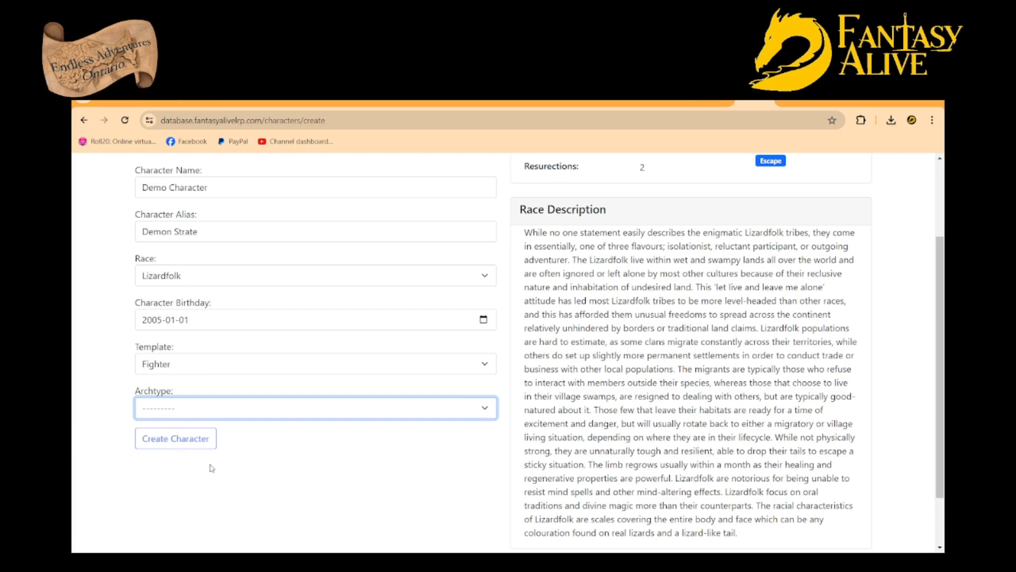
click(189, 478)
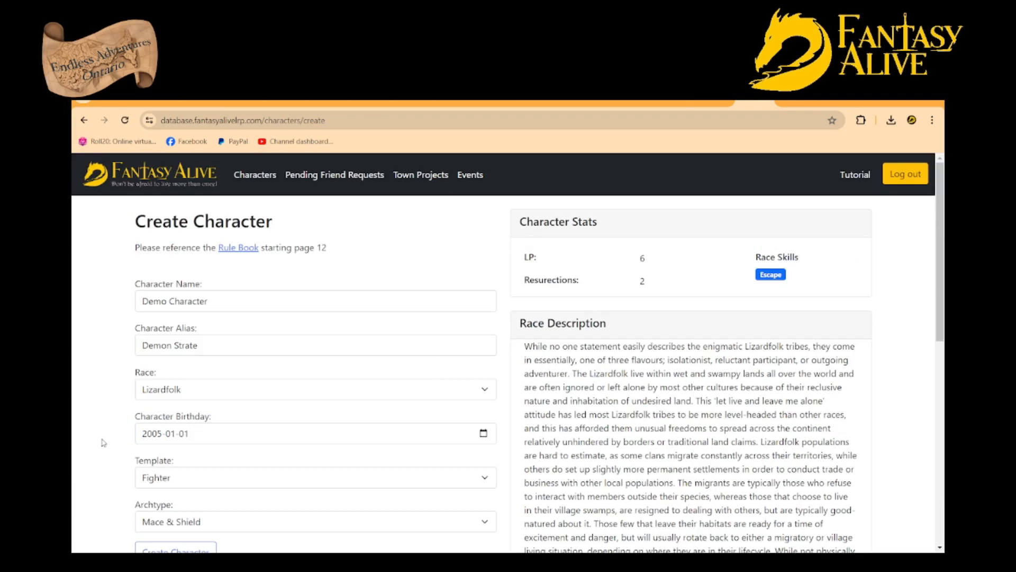
Check the character's starting skills, then submit the form and confirm the character's creation
scroll(513, 410, down, 7)
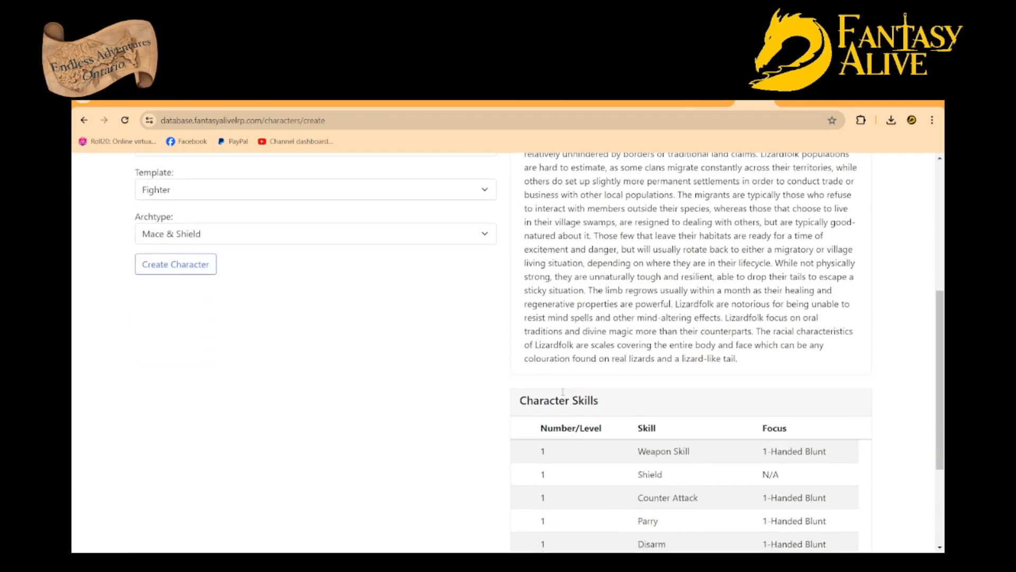
scroll(495, 382, down, 1)
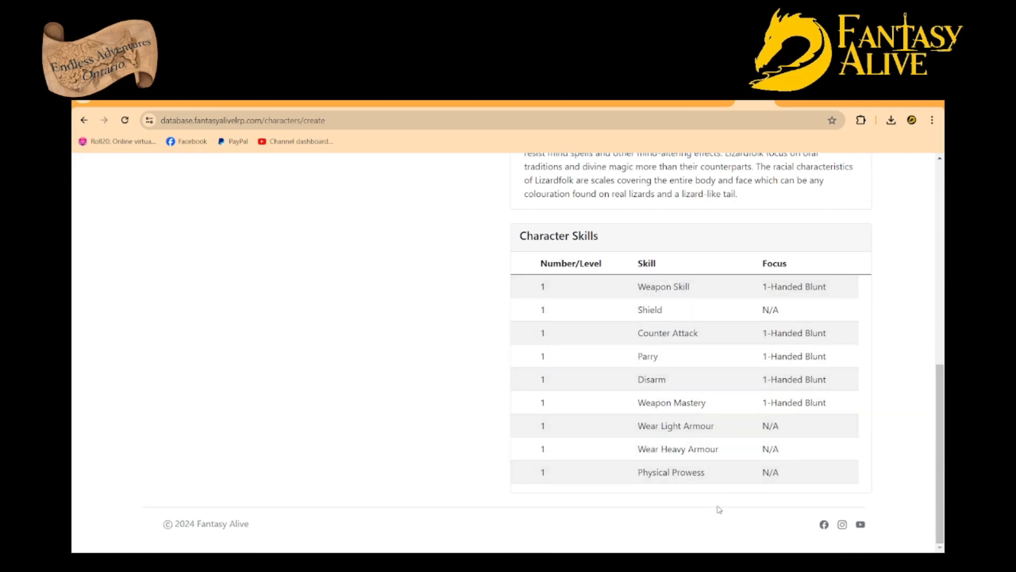
scroll(613, 342, up, 2)
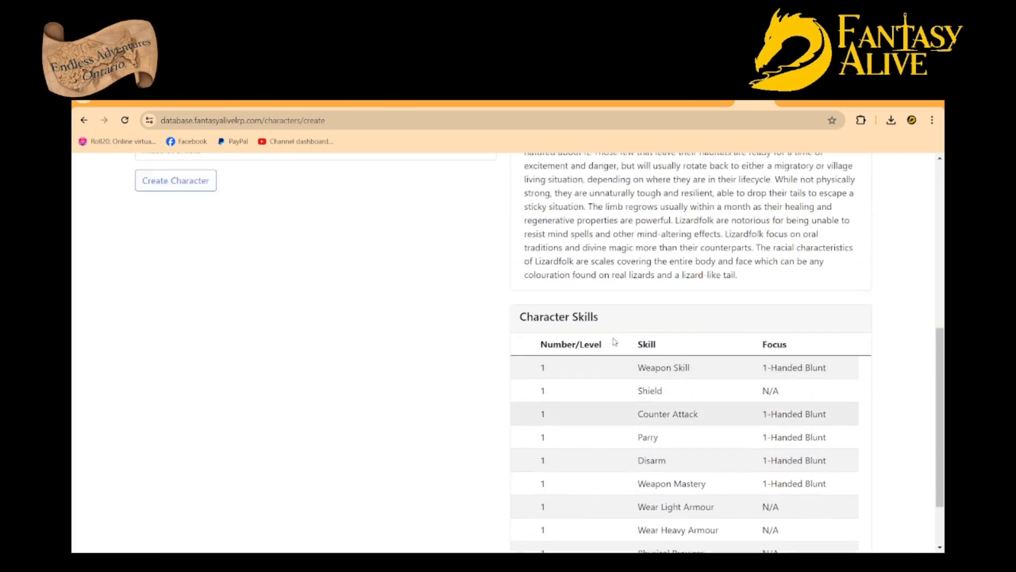
scroll(351, 365, up, 5)
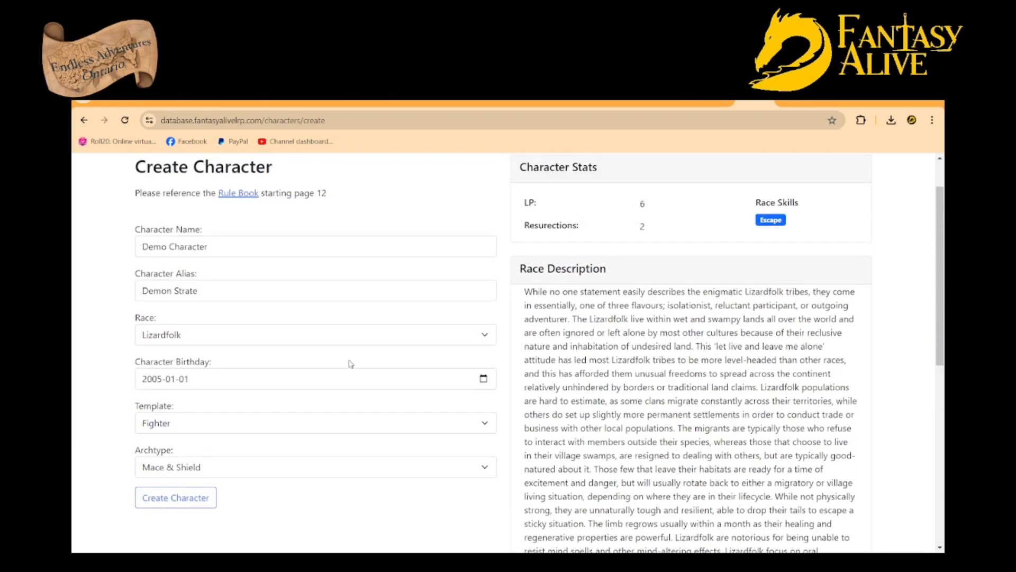
click(171, 500)
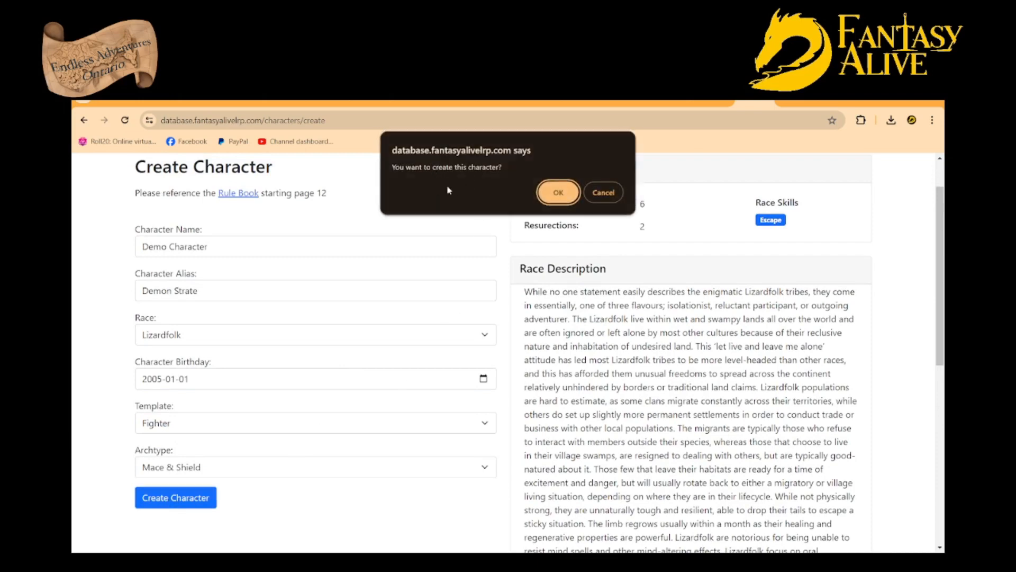
click(562, 192)
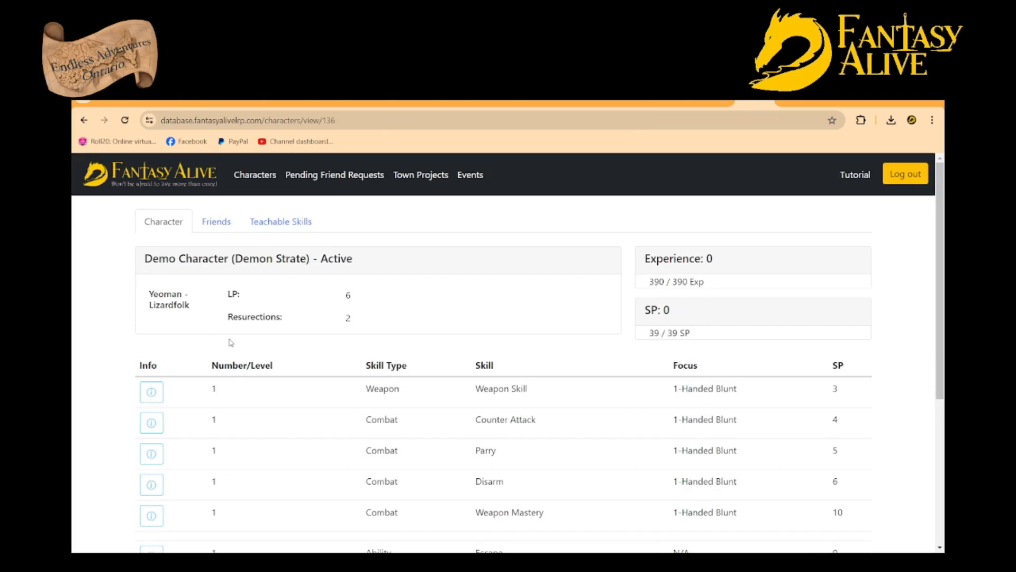
Review the new character's skill sheet and reopen it from the character list
scroll(400, 384, down, 1)
scroll(402, 384, down, 4)
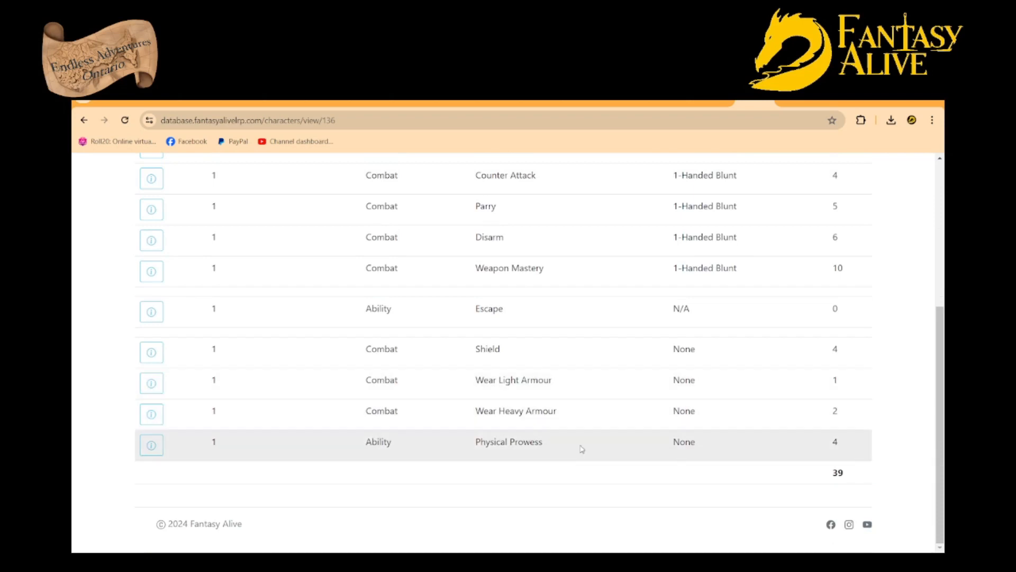
scroll(529, 403, up, 5)
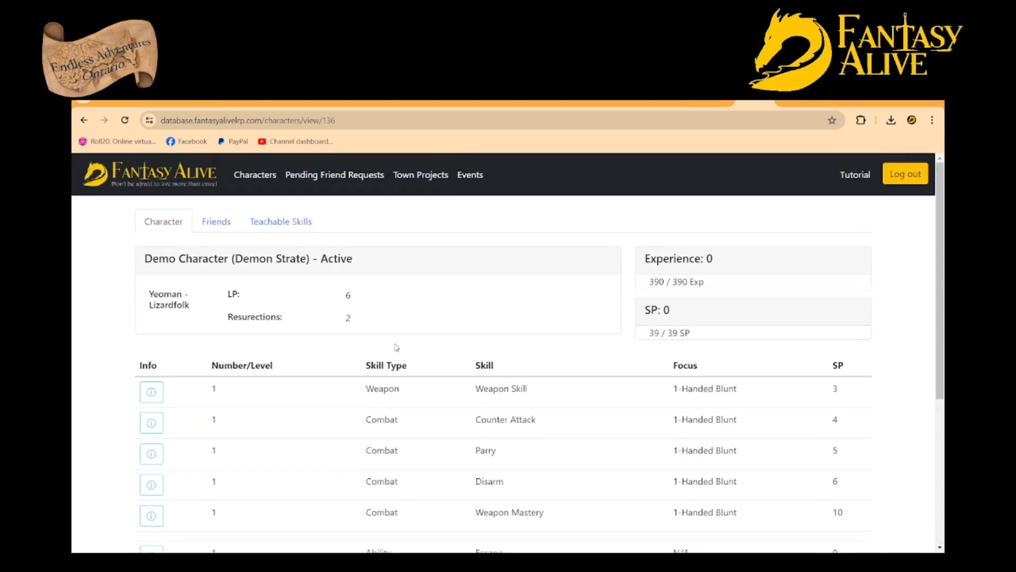
click(248, 177)
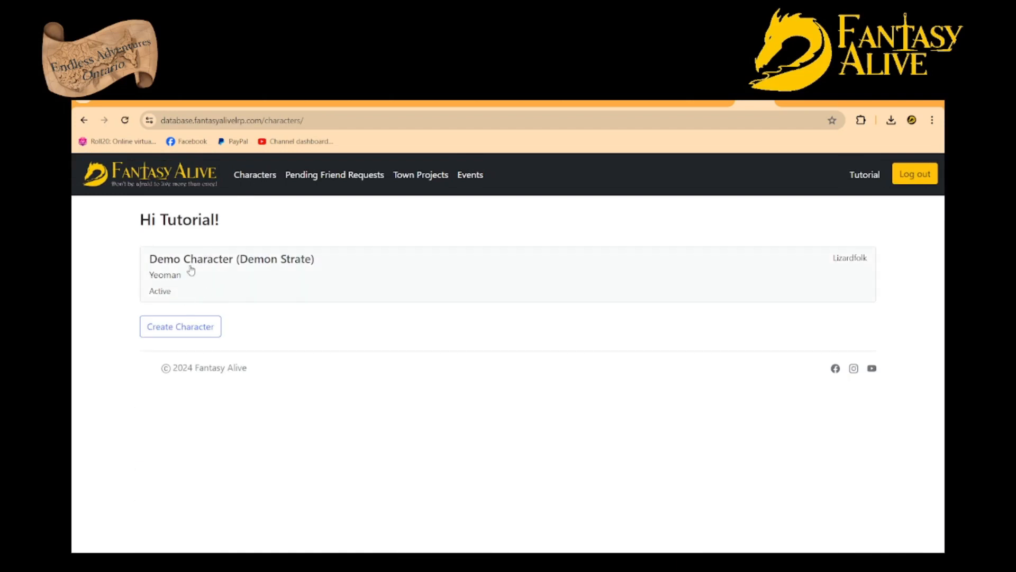
click(433, 281)
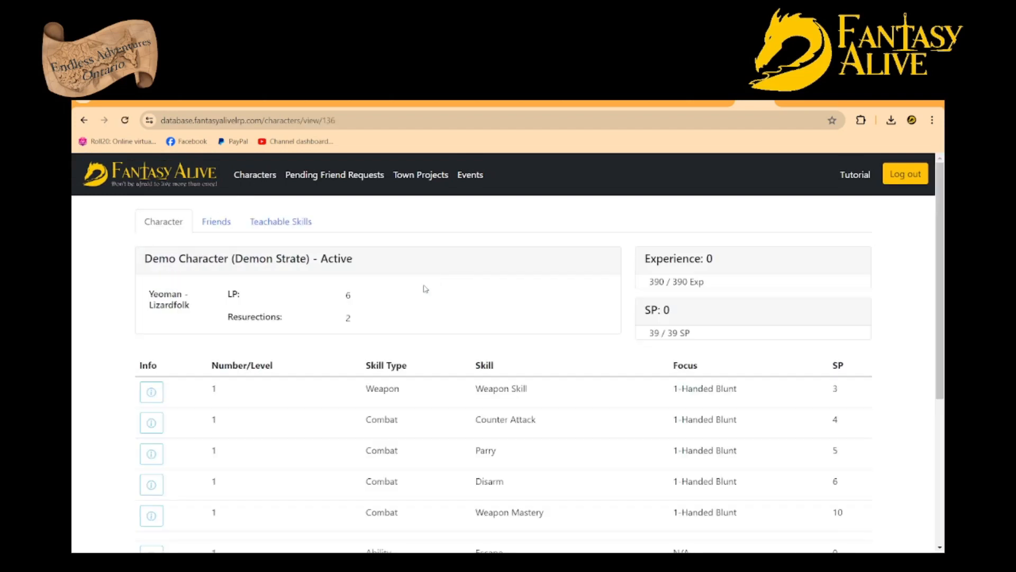
Start a new character from the character list, with the name "Demo Character" and the alias "Demon Strate"
click(256, 176)
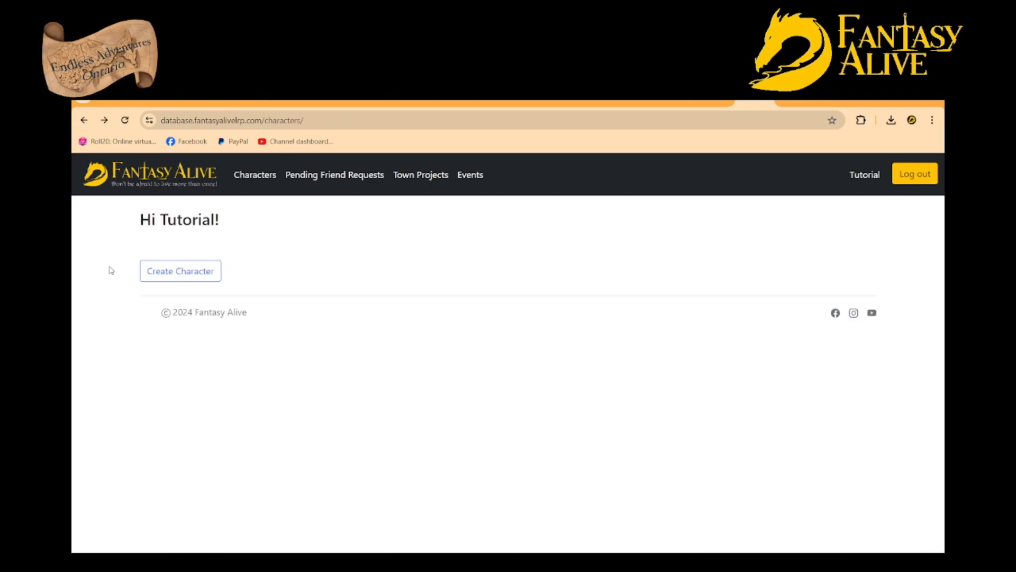
click(186, 271)
click(223, 296)
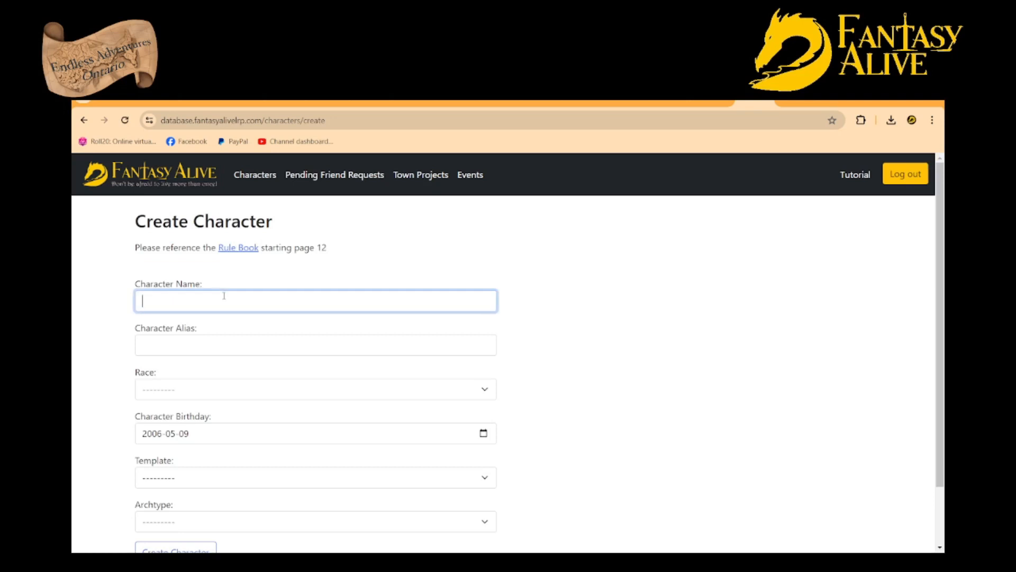
click(222, 333)
click(223, 333)
click(176, 342)
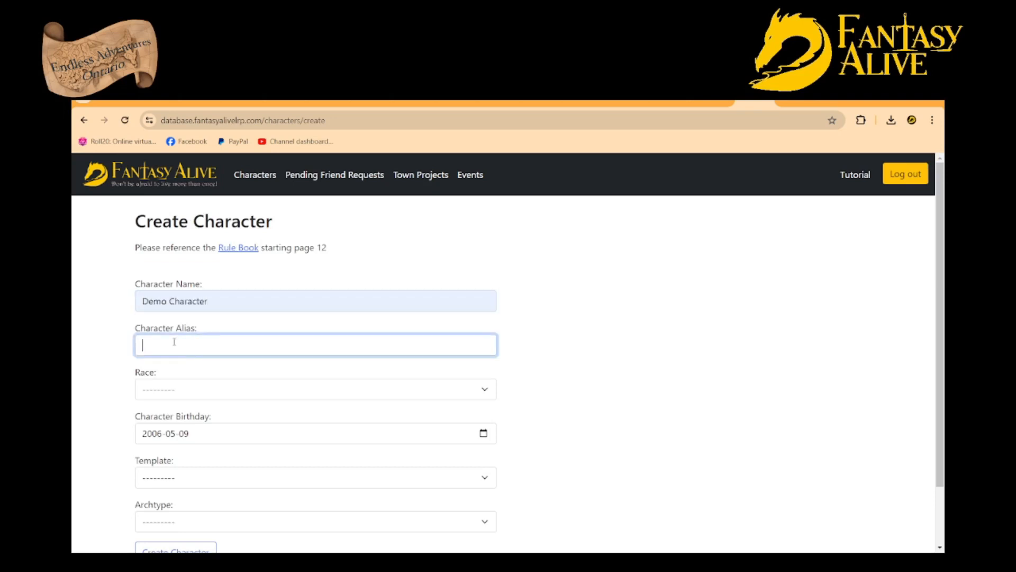
click(224, 380)
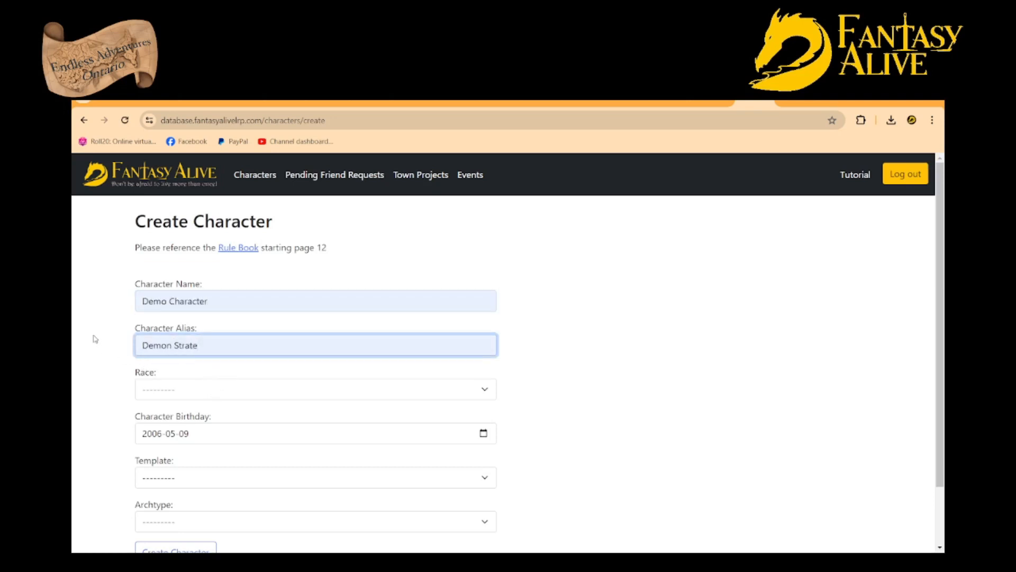
Set the new character's race to Curtainborn
scroll(95, 340, down, 1)
click(156, 337)
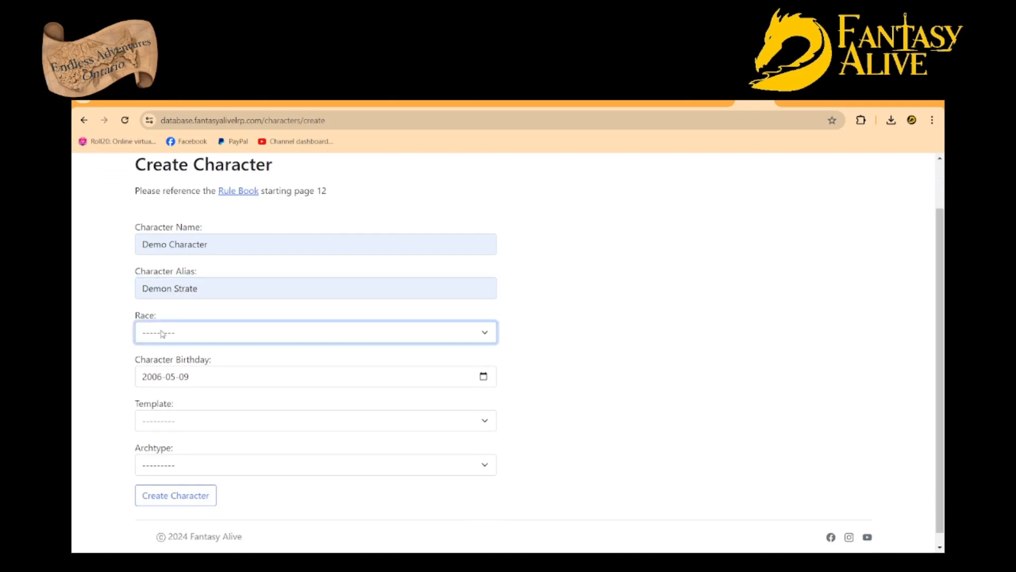
click(185, 413)
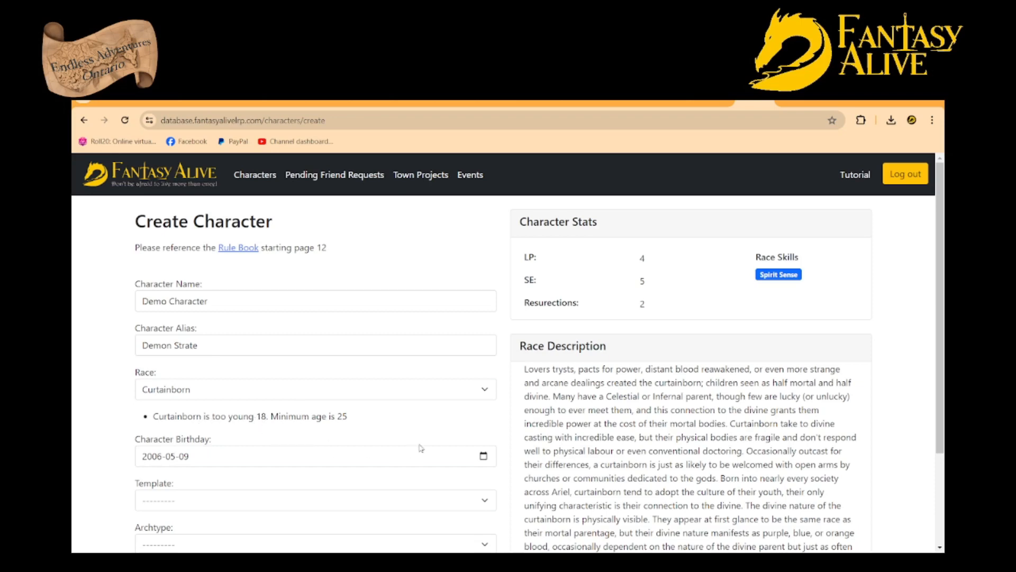
Change the Character Birthday to a date that meets the Curtainborn minimum age of 25
click(479, 455)
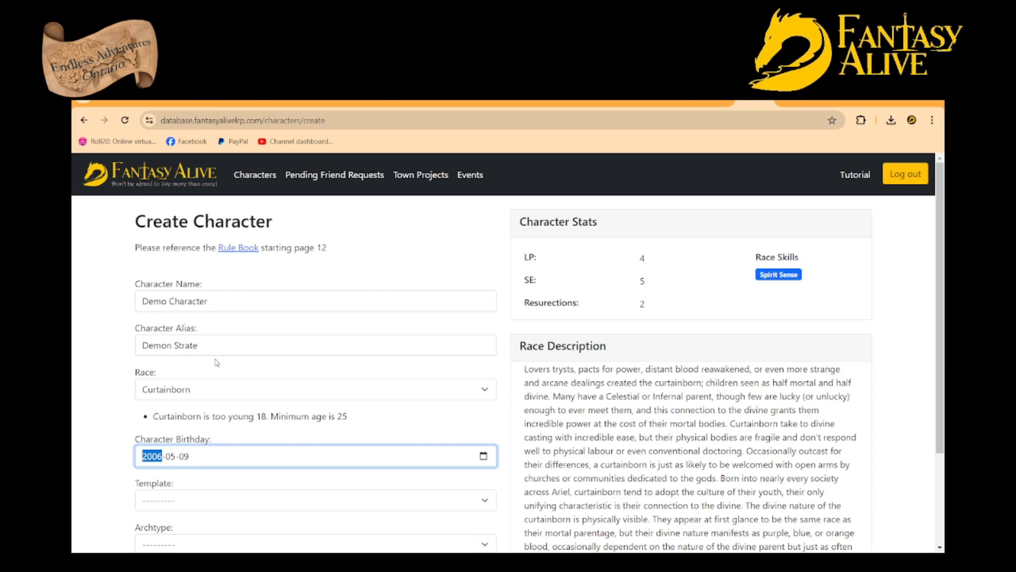
click(204, 366)
click(180, 400)
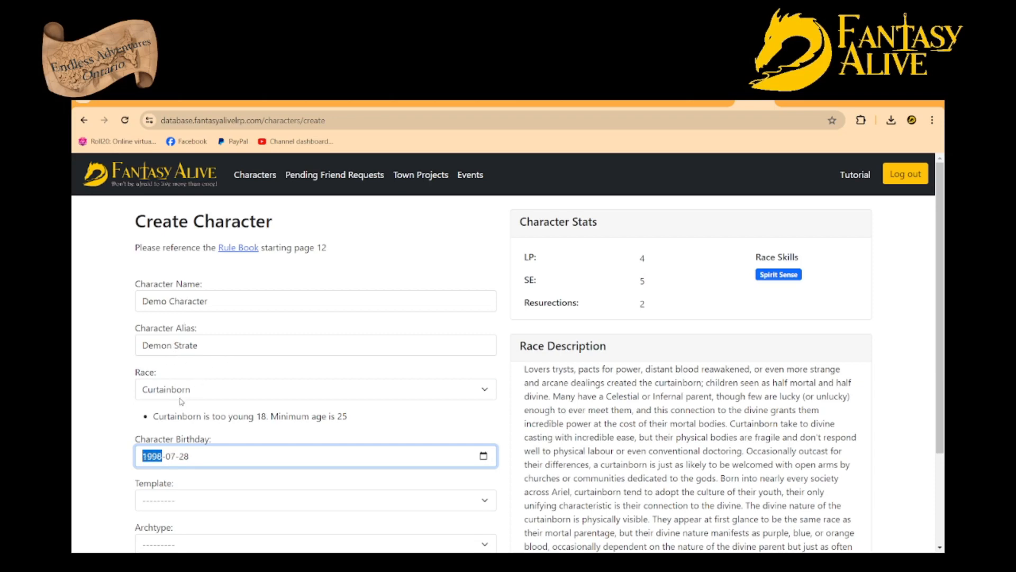
click(103, 398)
Set the character's template to Custom
scroll(102, 398, down, 3)
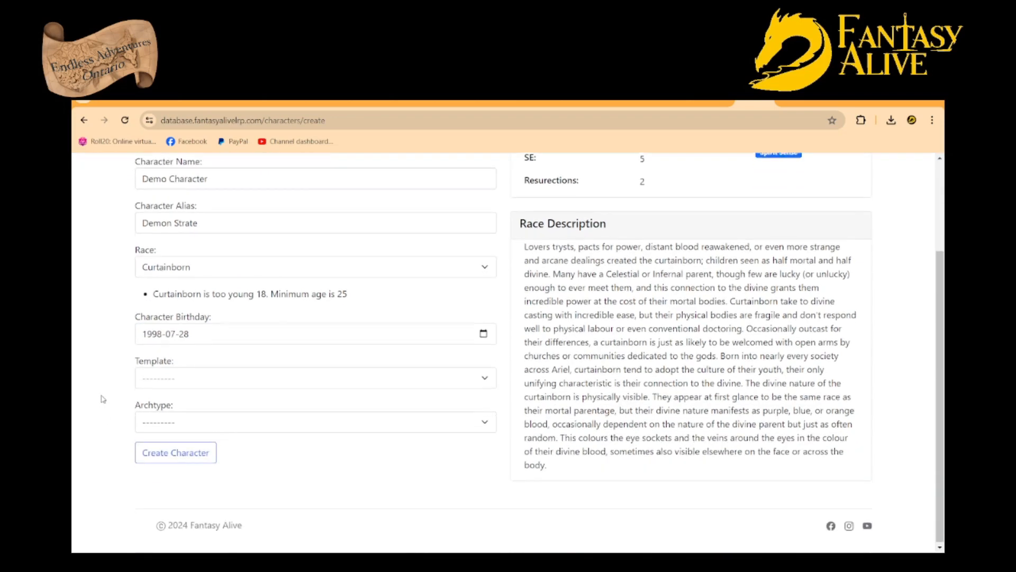
click(174, 381)
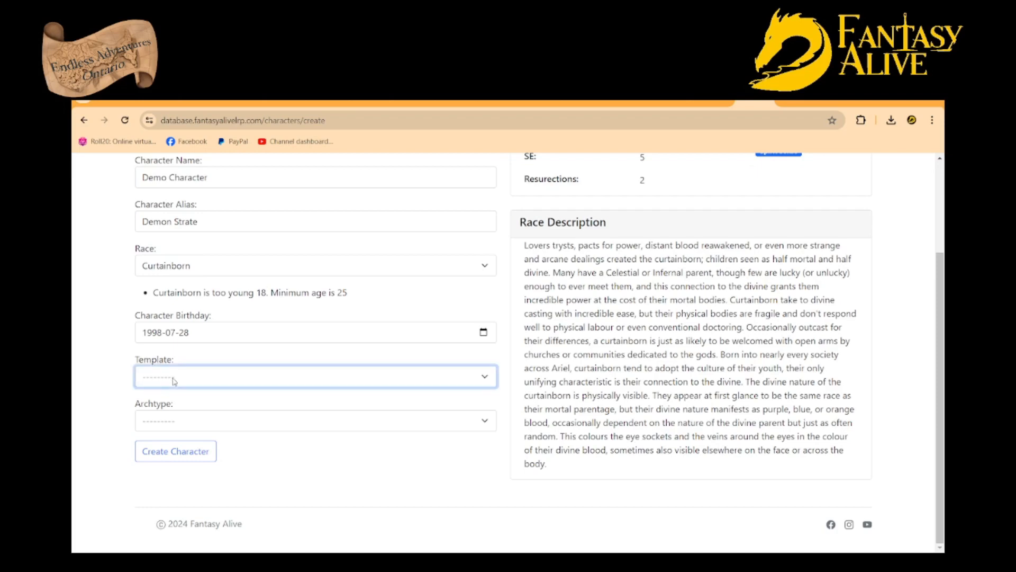
click(172, 460)
Add the Weapon-type skill Weapon Skill with the 1-Handed Sword focus to the Character Skills
scroll(92, 381, down, 3)
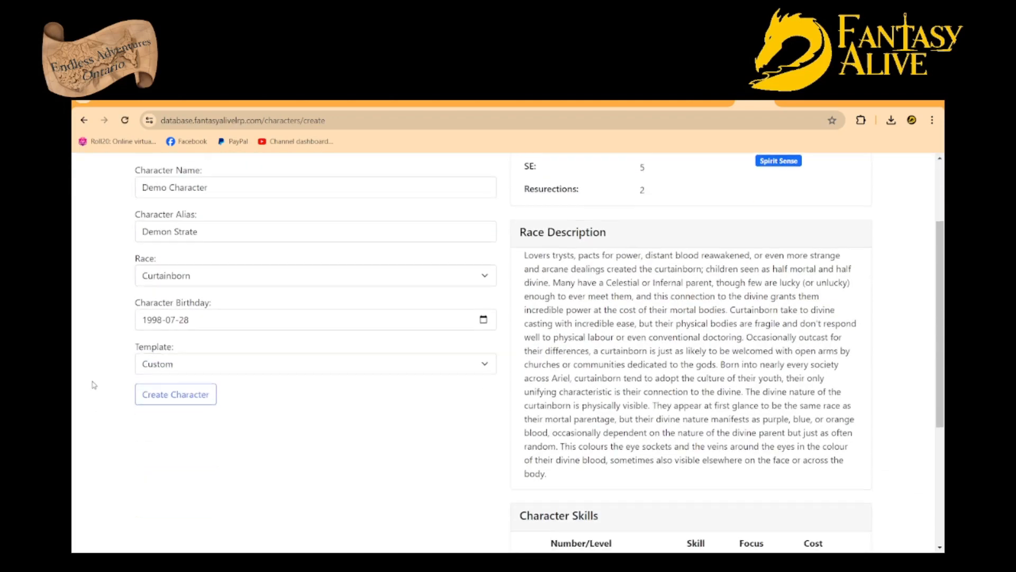
scroll(93, 384, down, 2)
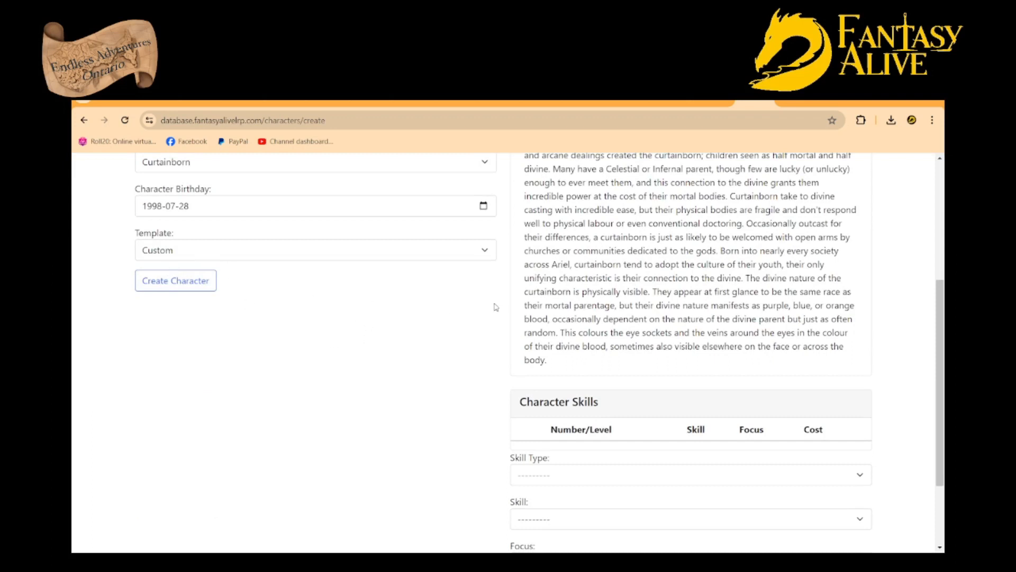
scroll(487, 302, down, 2)
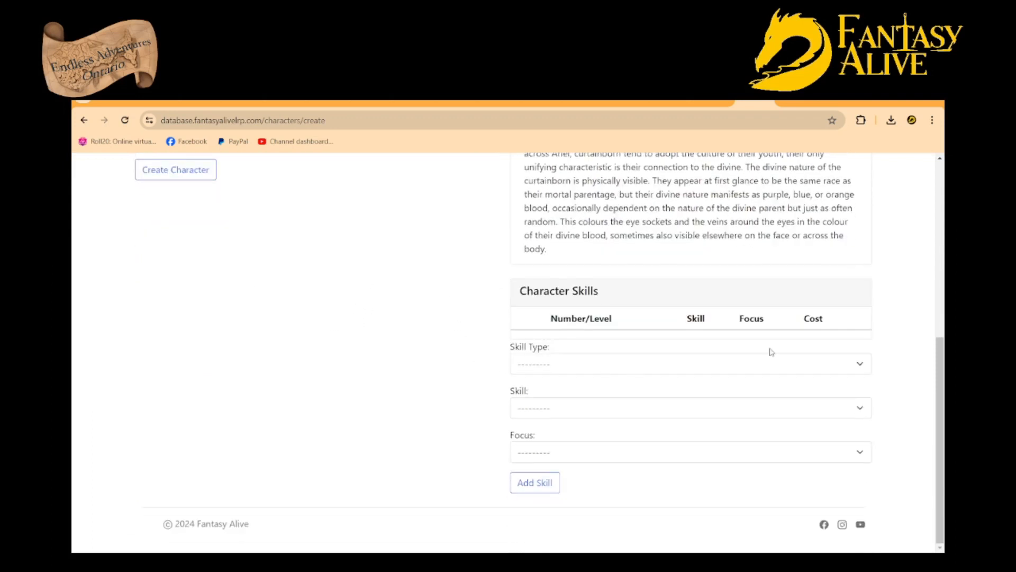
click(862, 366)
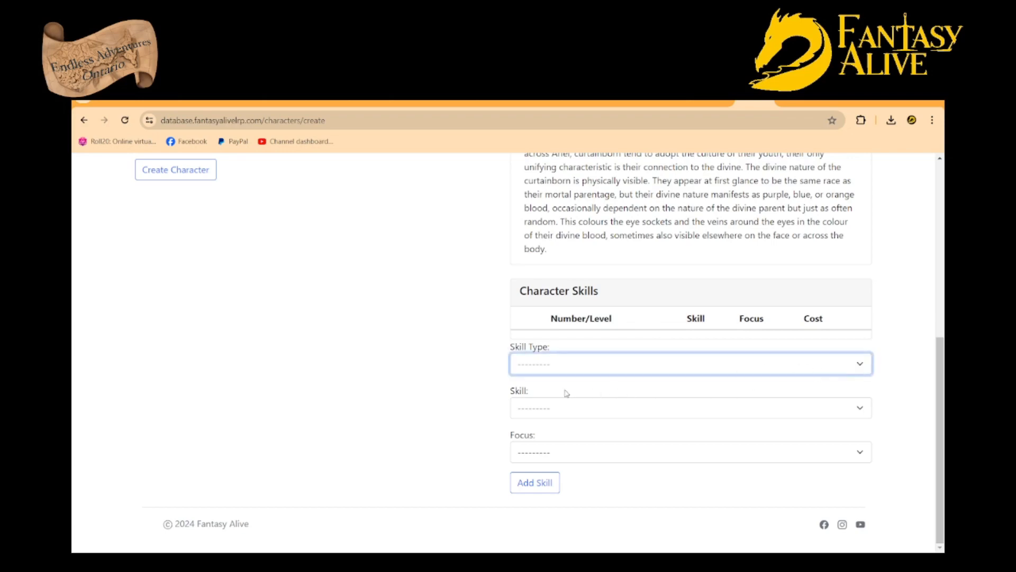
click(542, 400)
click(541, 422)
click(576, 408)
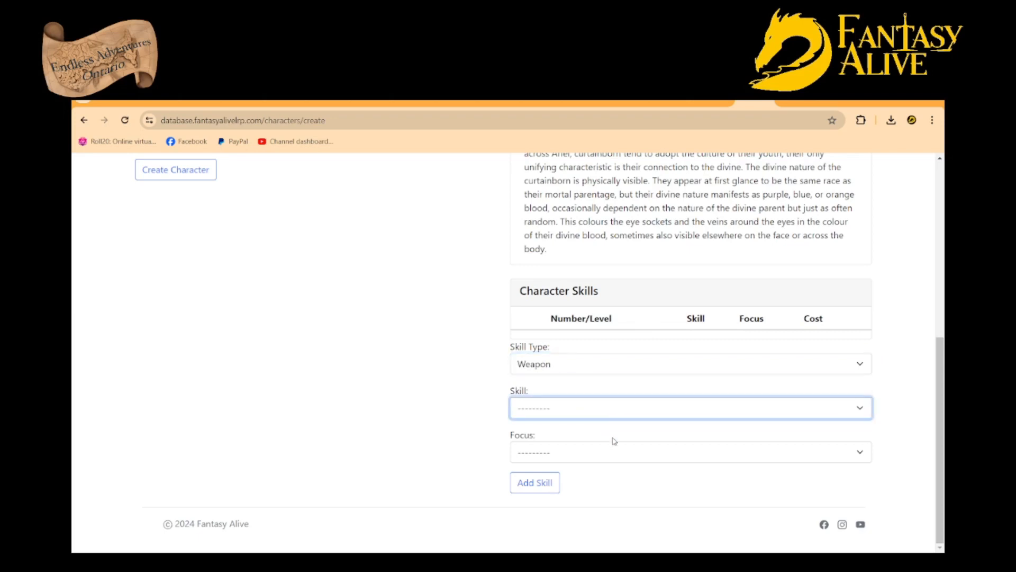
click(614, 441)
click(572, 447)
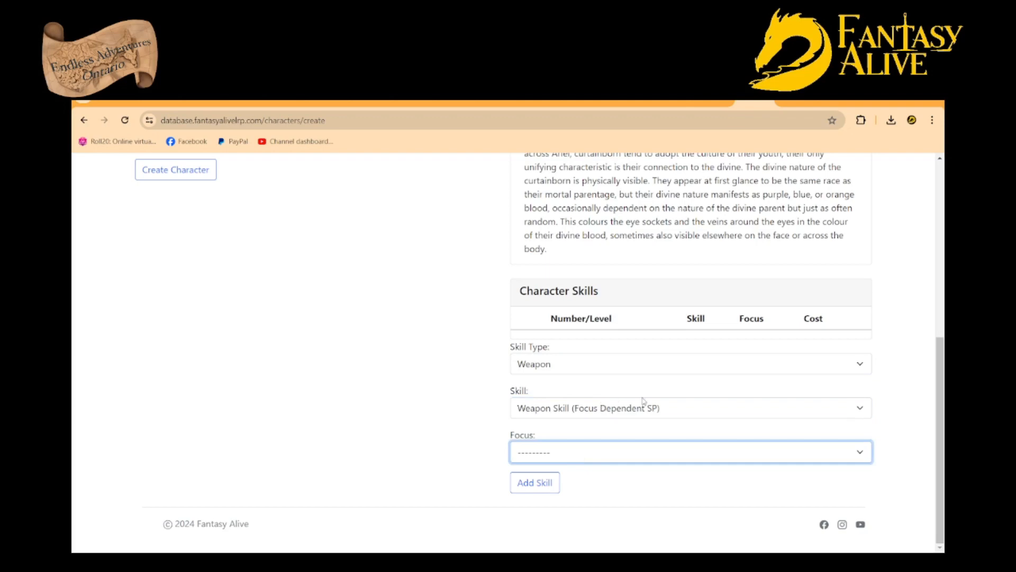
key(Down)
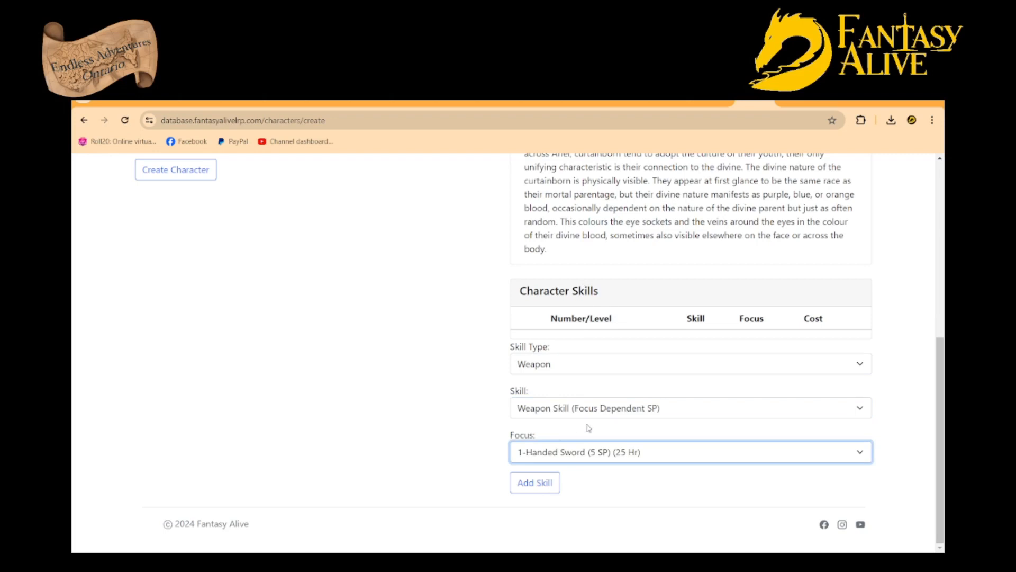
click(534, 481)
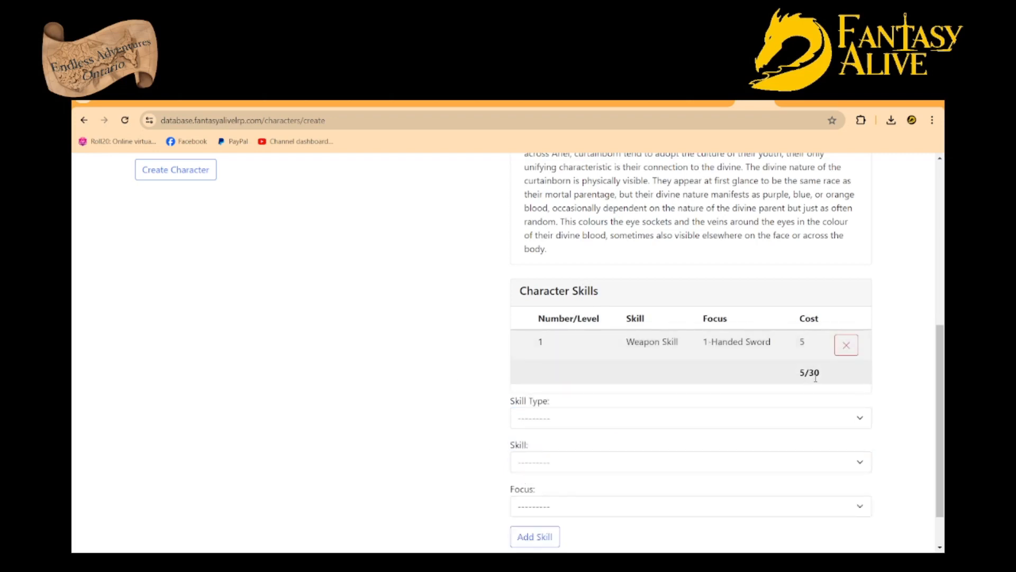
Add the Ability-type skill Iron Will without a focus and raise it to level 2
scroll(788, 386, down, 1)
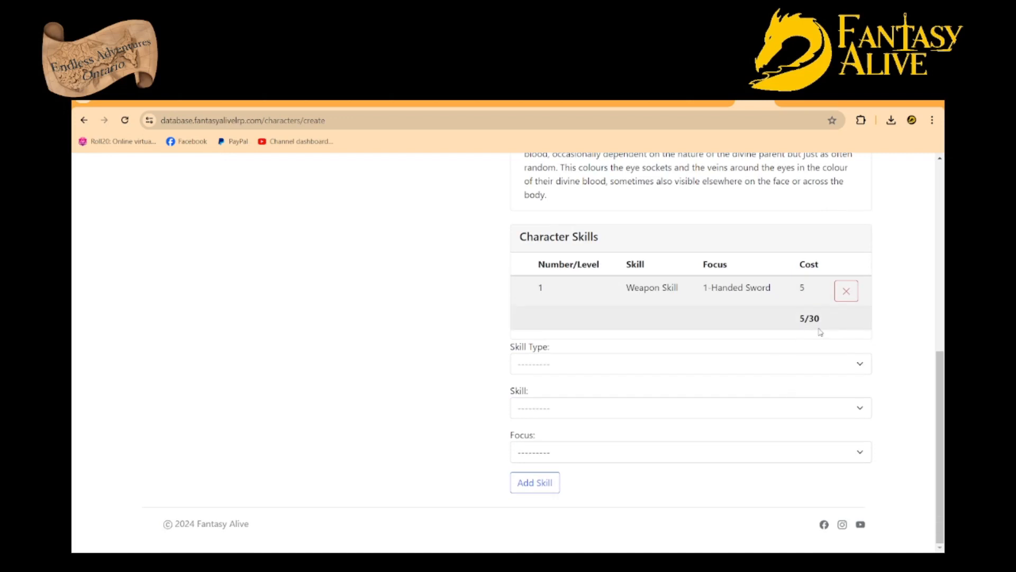
click(862, 372)
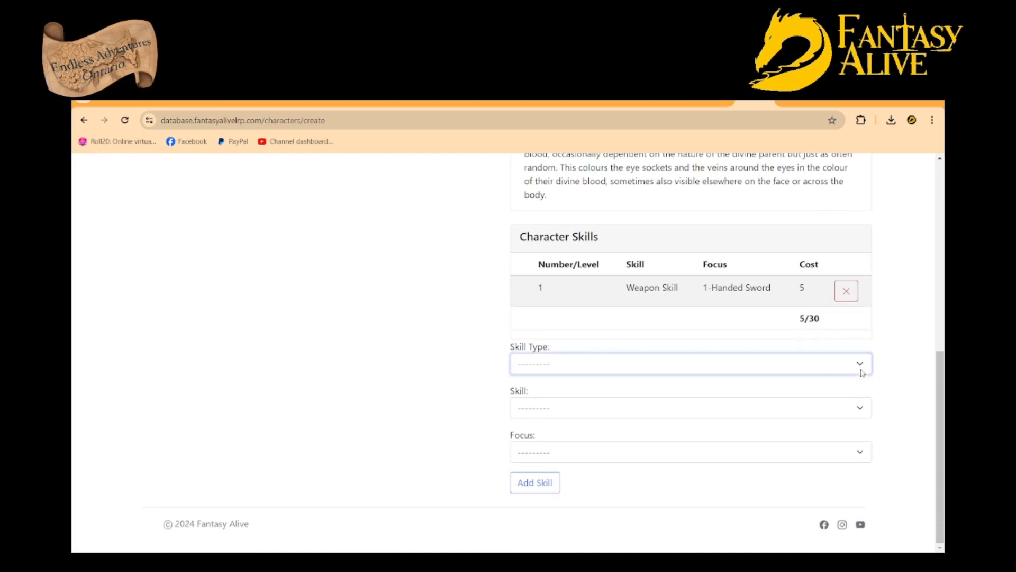
click(557, 434)
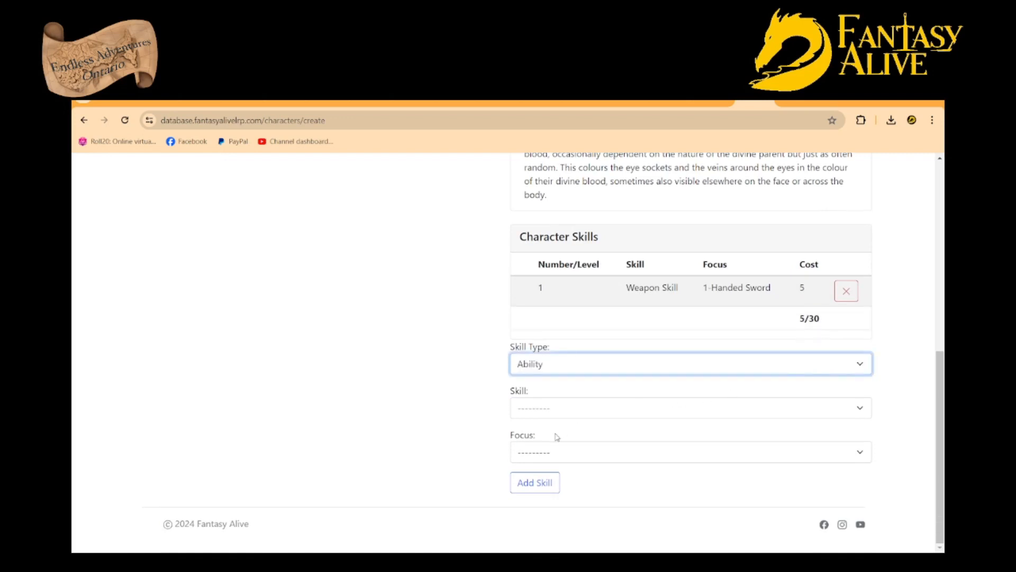
click(562, 414)
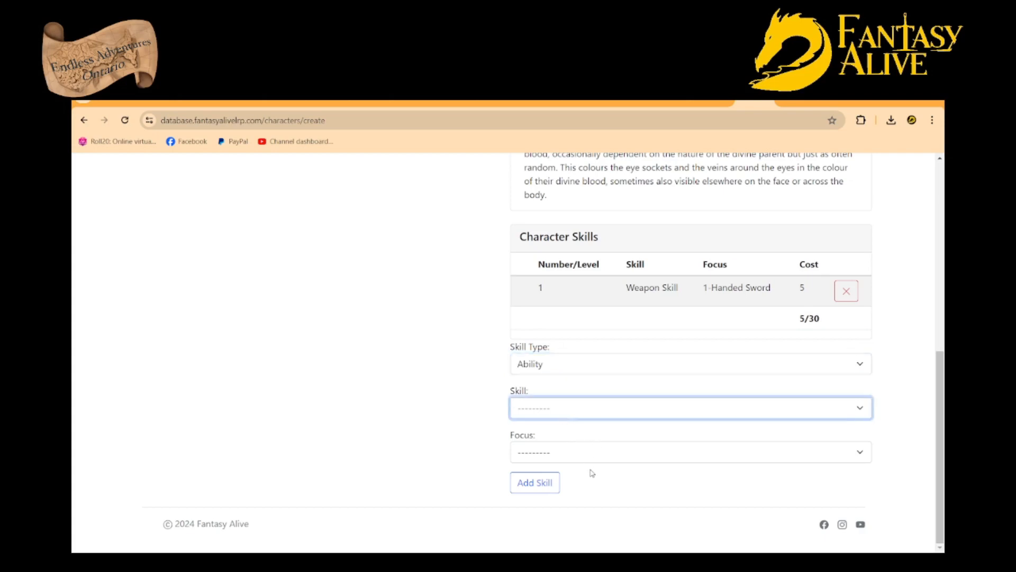
click(550, 452)
click(547, 457)
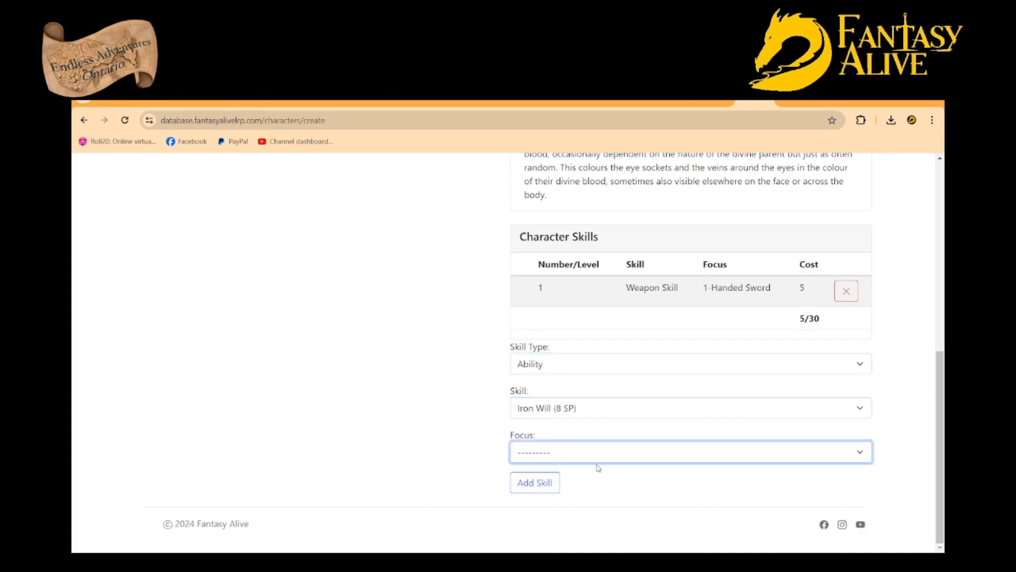
click(545, 483)
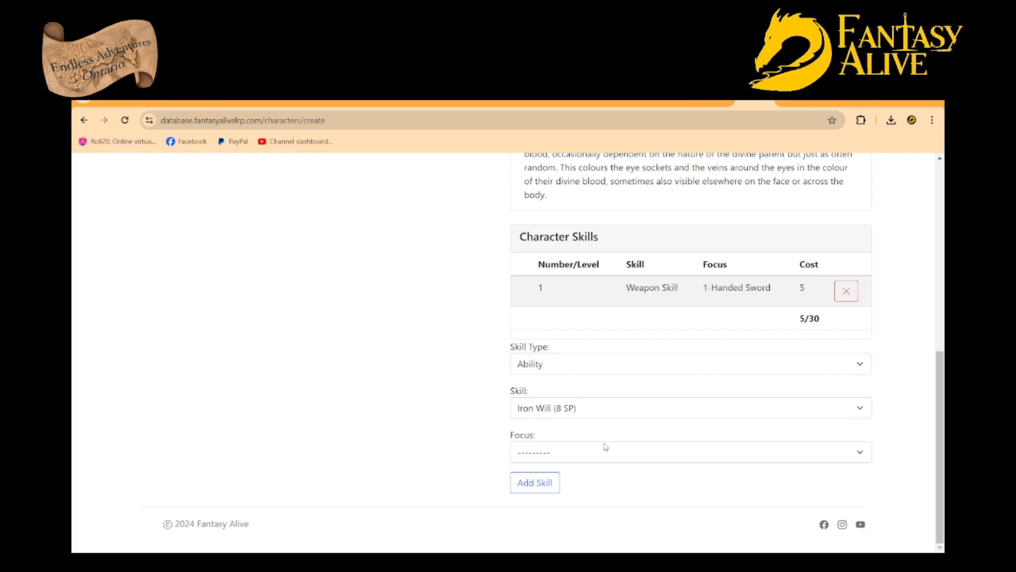
click(551, 482)
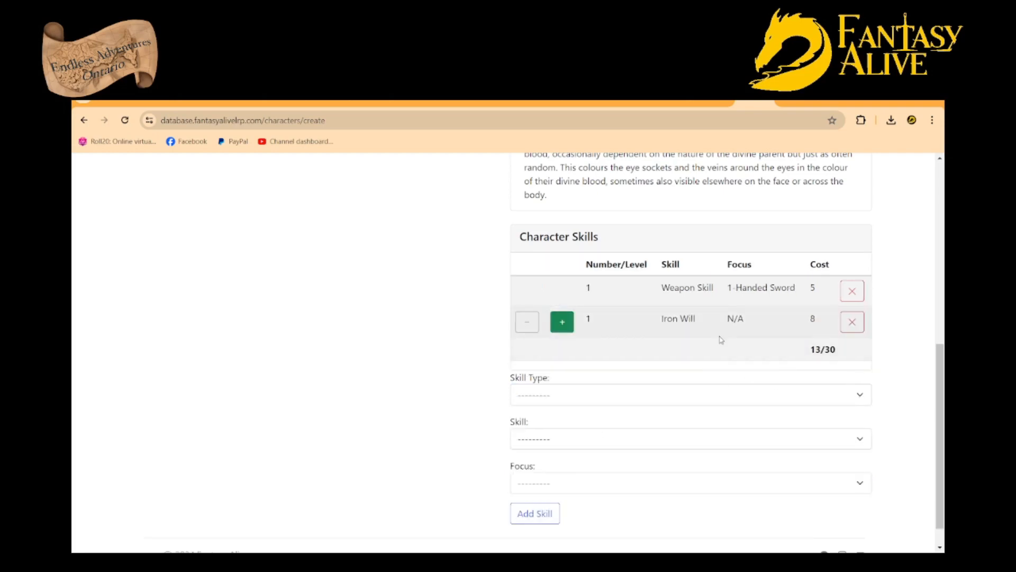
click(564, 328)
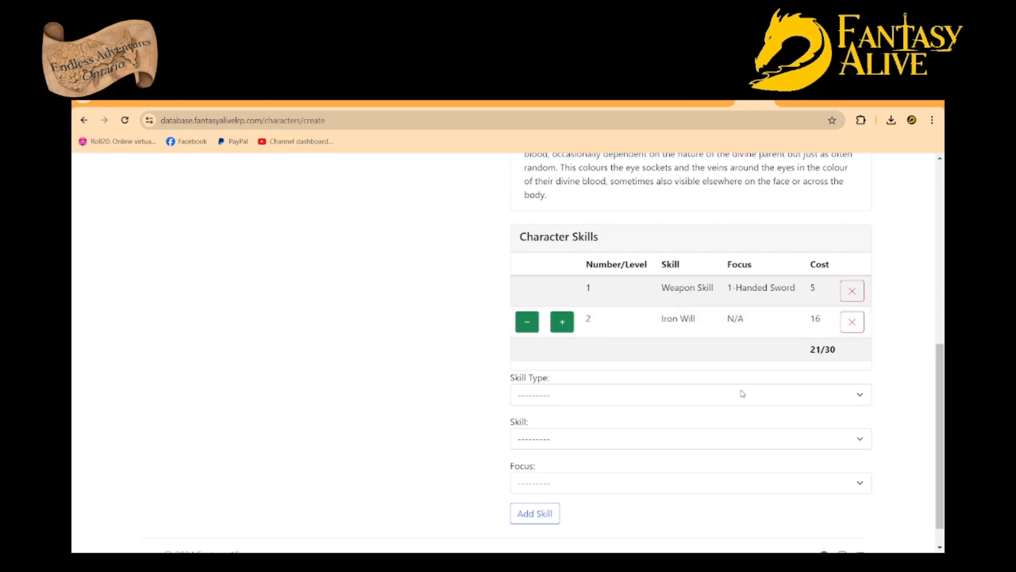
Add the Trade-type skill Craftsman with the Glassblower focus and raise it to level 2
click(864, 394)
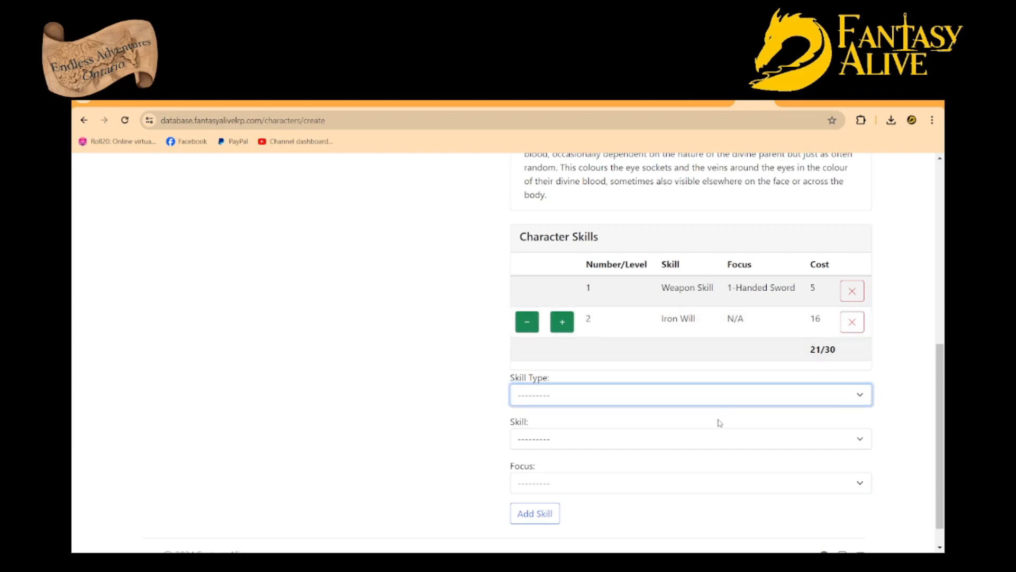
click(596, 480)
click(667, 441)
scroll(664, 439, down, 1)
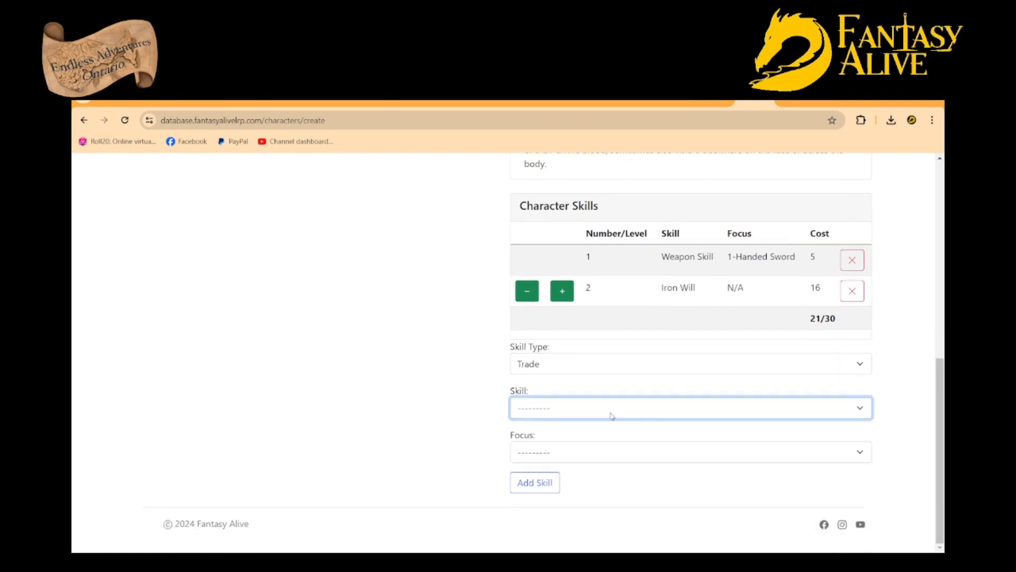
click(550, 450)
click(554, 452)
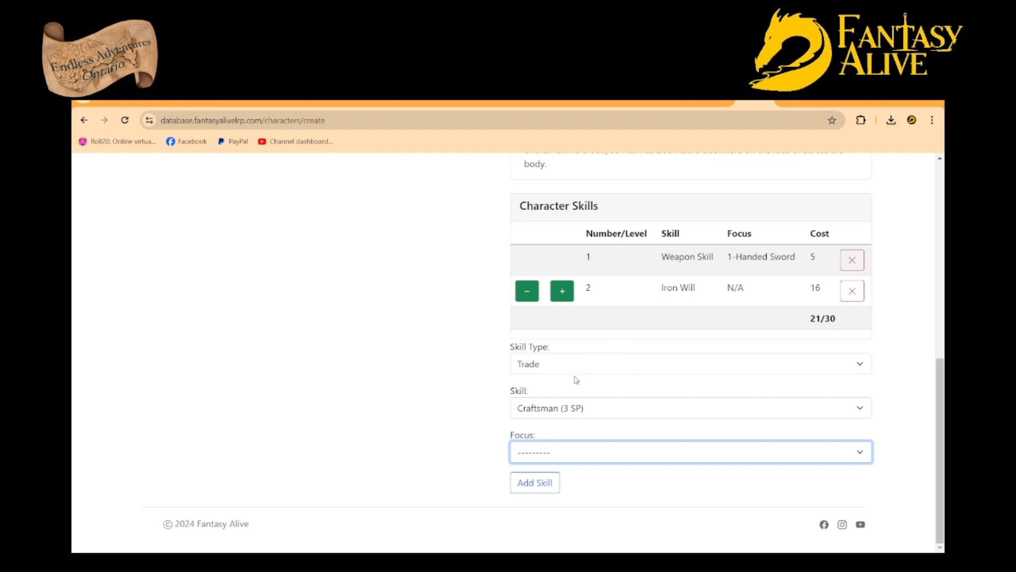
key(Down)
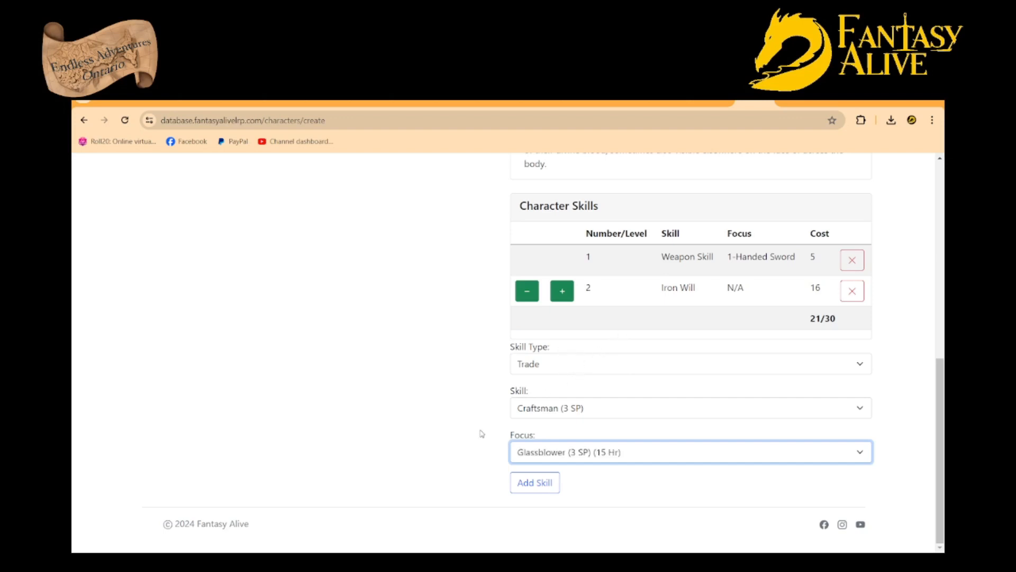
click(542, 488)
key(Return)
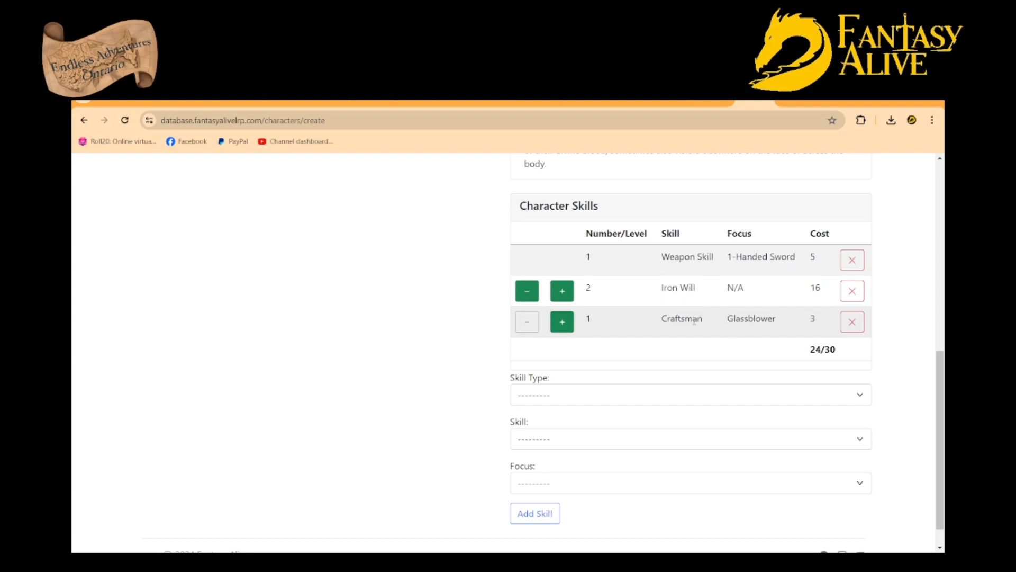
click(562, 324)
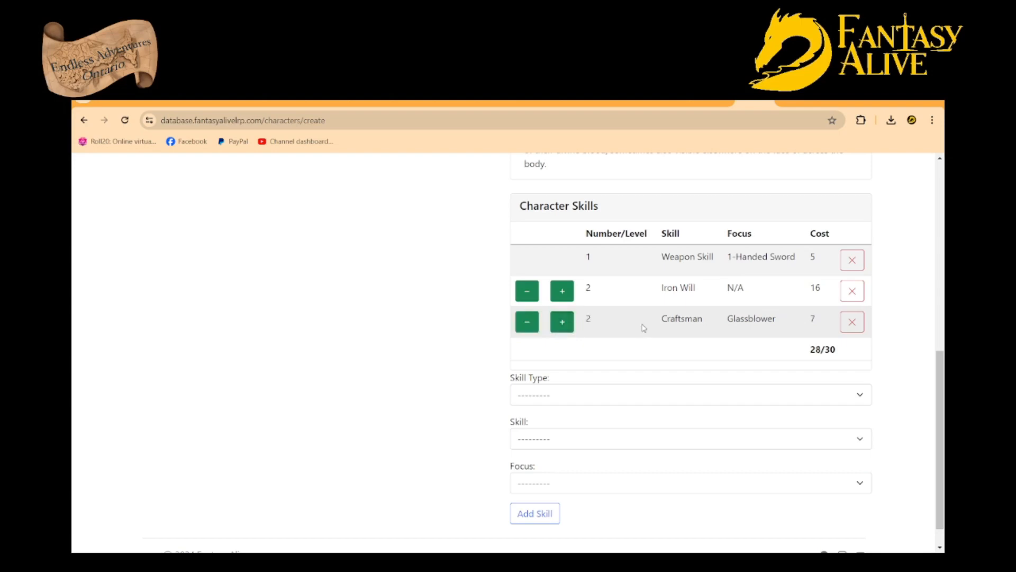
Raise the Craftsman skill by one level and lower it back to level 2
click(562, 322)
click(529, 324)
scroll(647, 342, up, 4)
scroll(582, 323, down, 5)
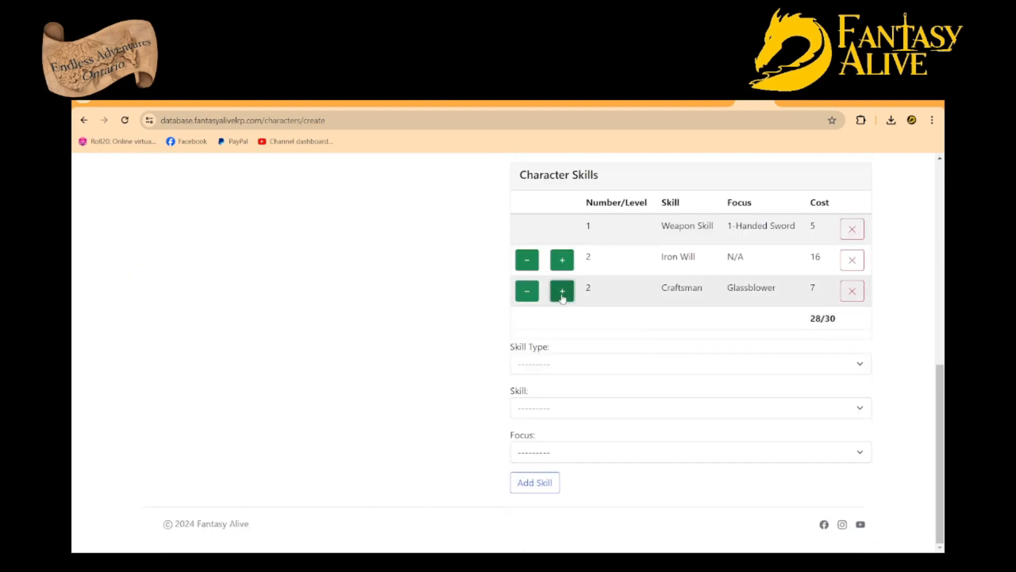
Raise the Craftsman skill by one more level and submit the form, confirming the character's creation
click(563, 296)
scroll(357, 339, up, 5)
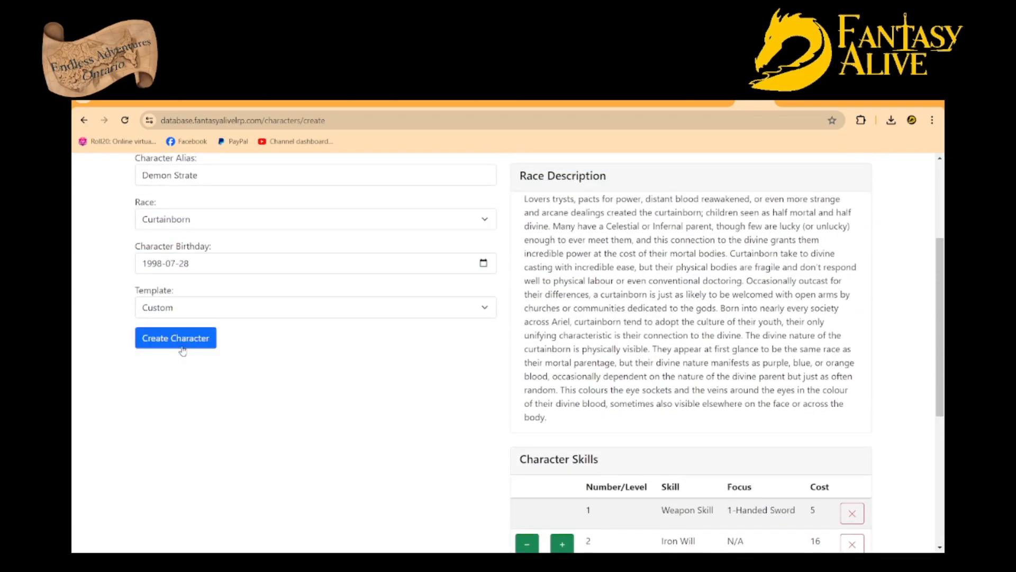
click(181, 349)
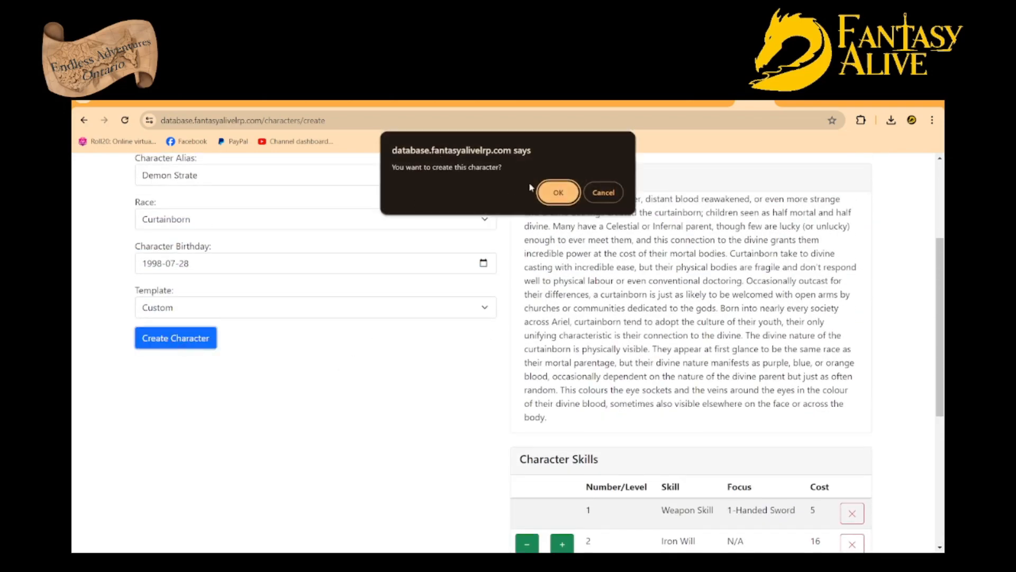
click(559, 192)
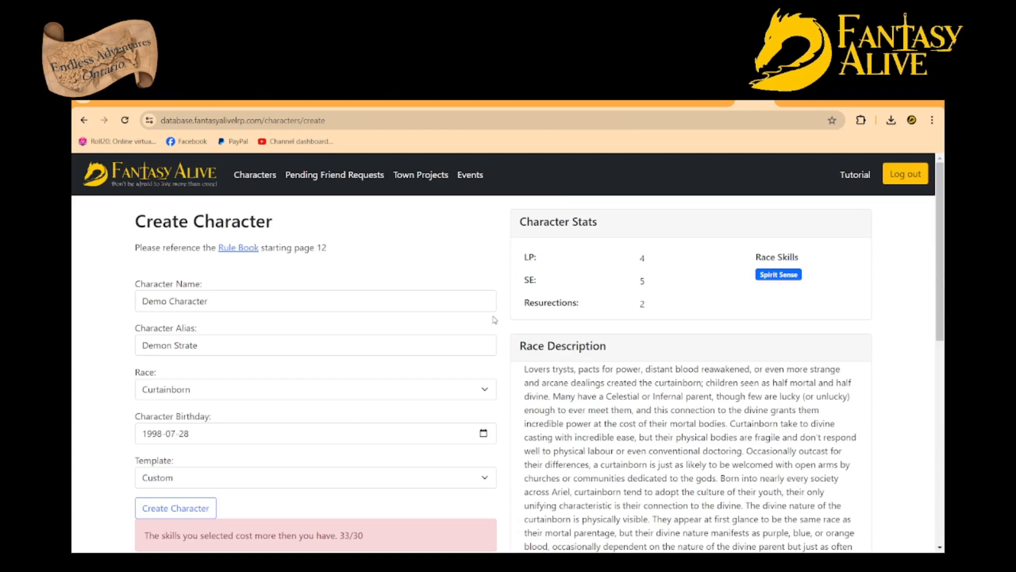
Lower the Craftsman skill to level 2 and create the Curtainborn character, confirming the creation
scroll(417, 380, down, 2)
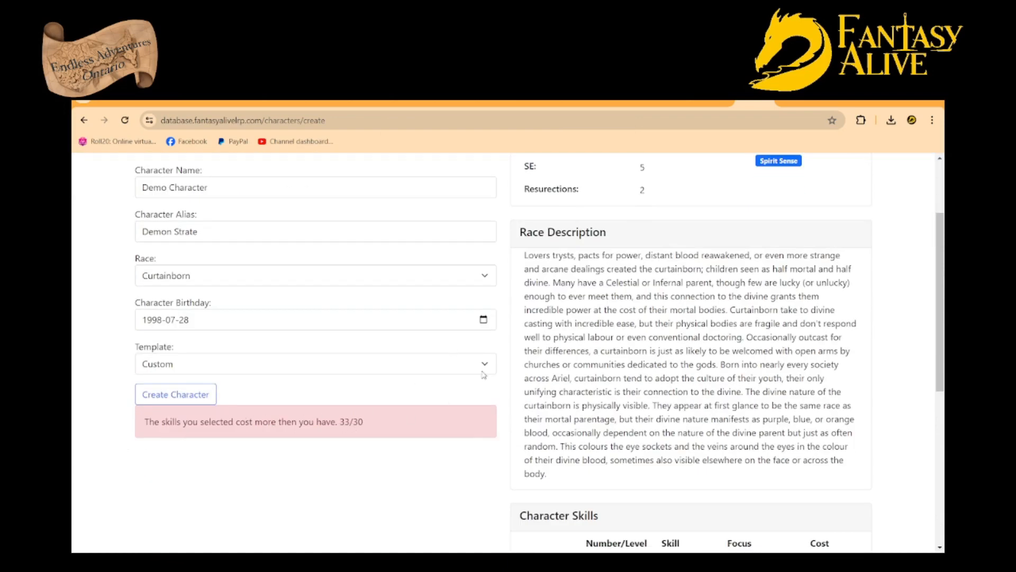
scroll(483, 375, down, 5)
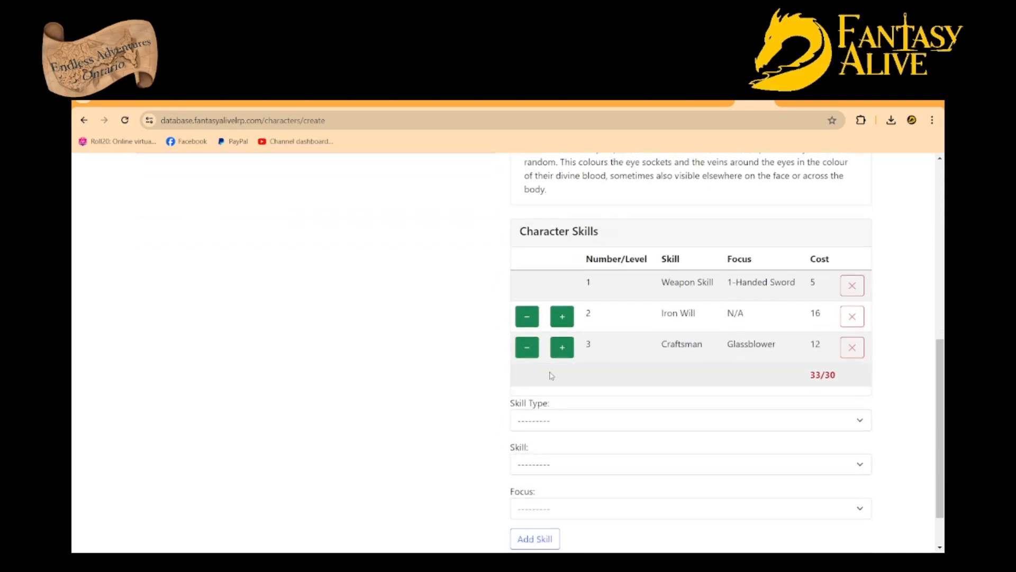
click(527, 347)
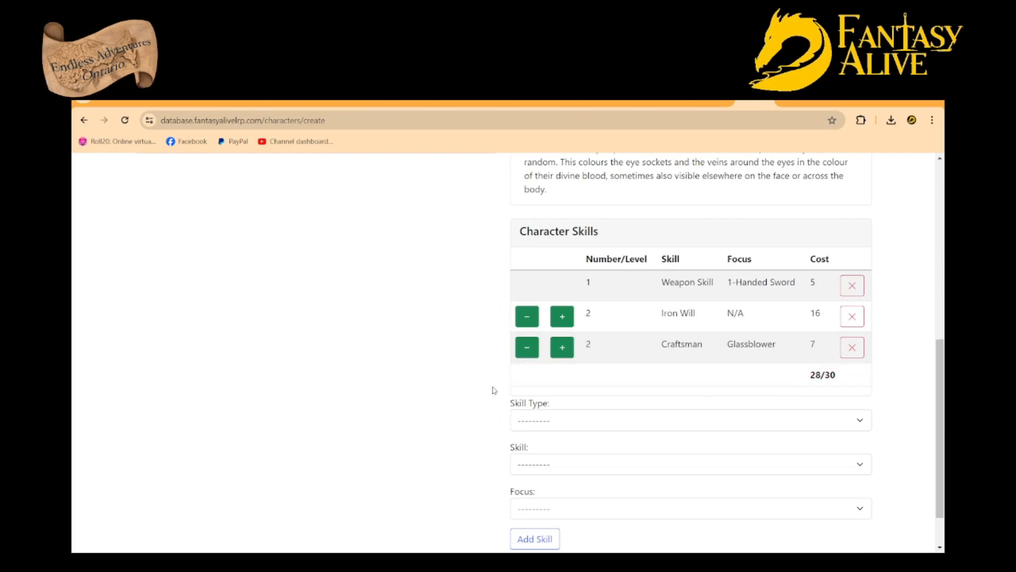
scroll(492, 390, up, 5)
click(166, 338)
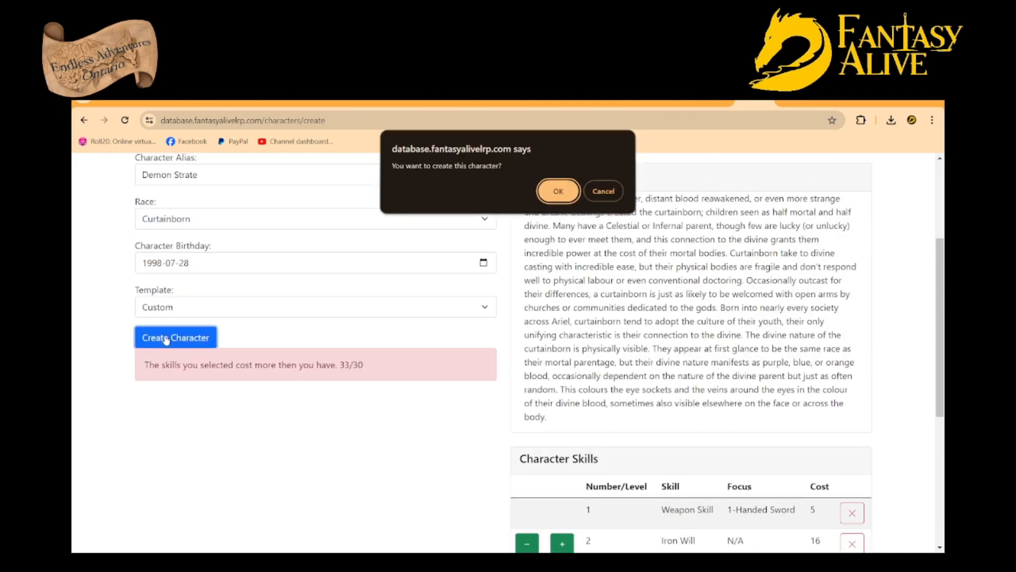
click(559, 192)
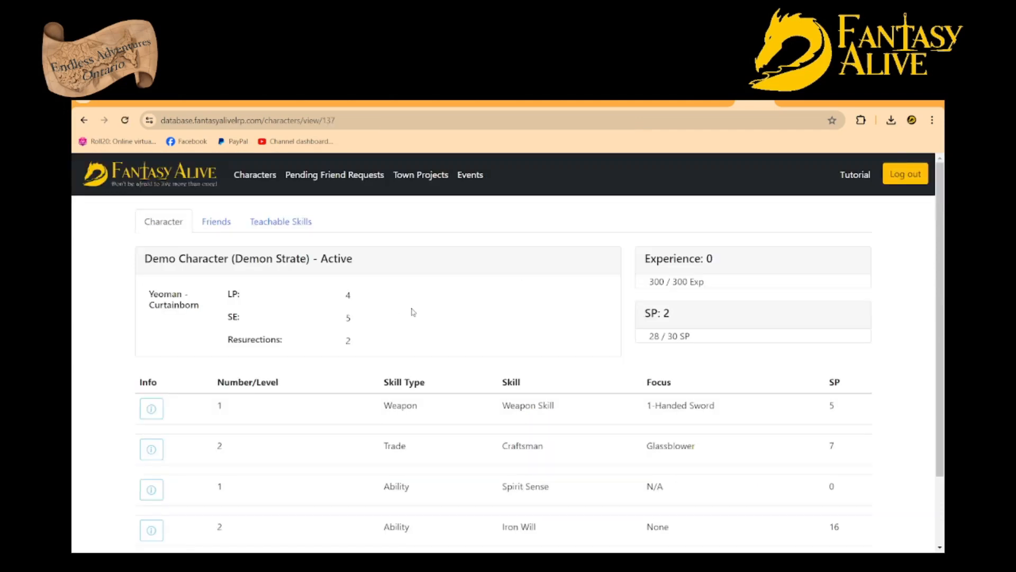
scroll(340, 365, down, 2)
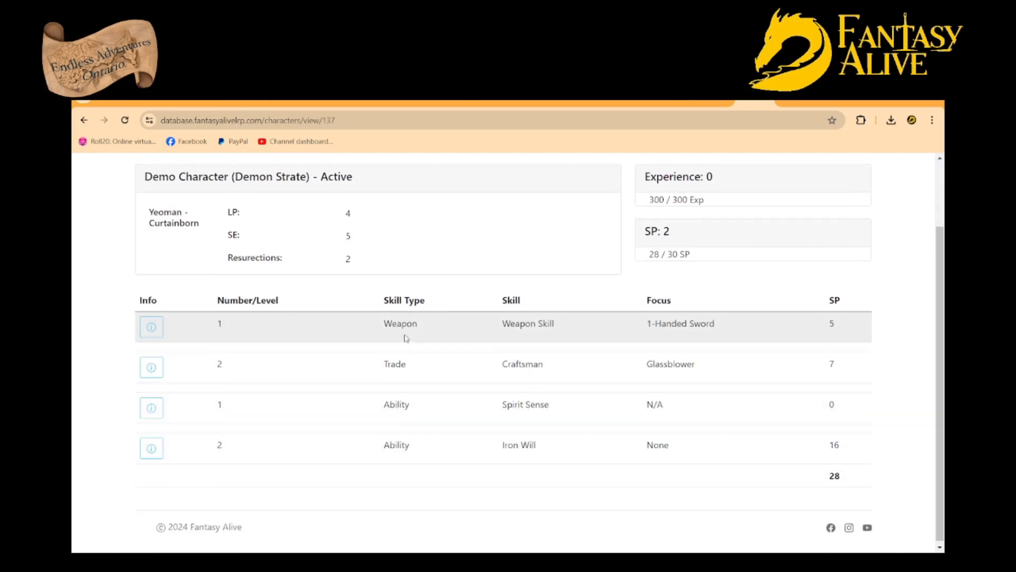
scroll(406, 340, up, 2)
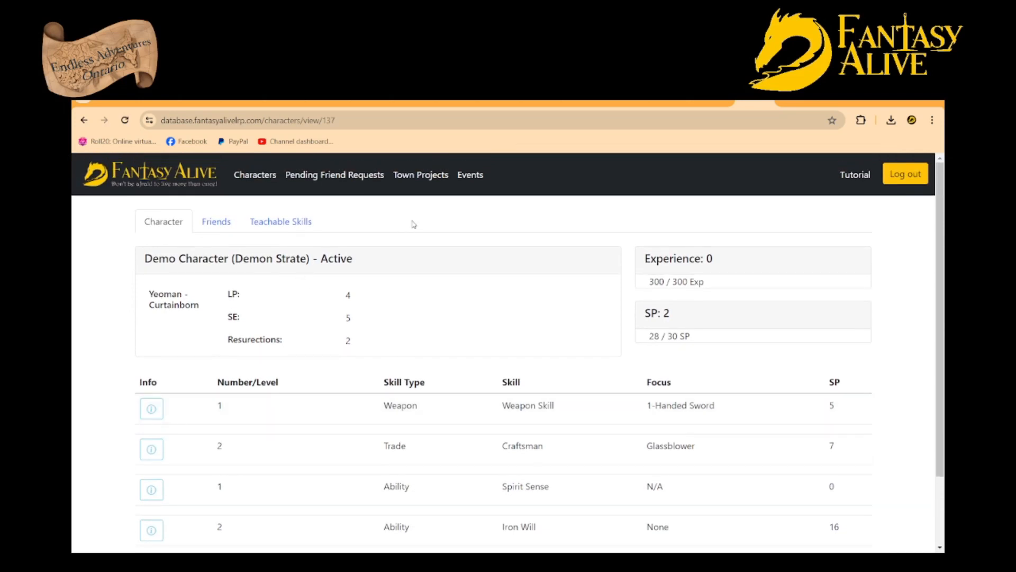
Start a new character named Other Demon Character with the alias ODC and the race Human
click(259, 175)
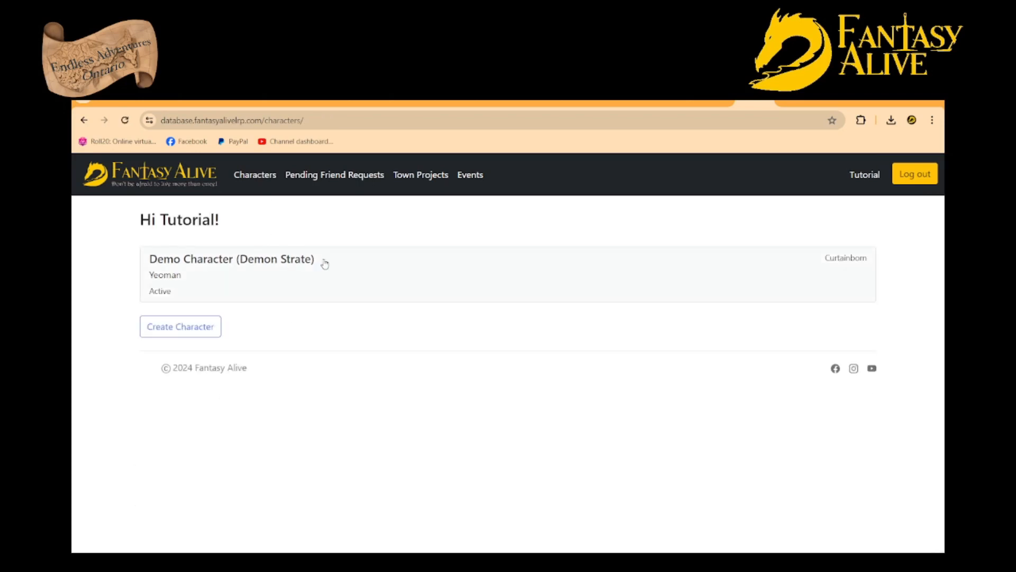
click(203, 326)
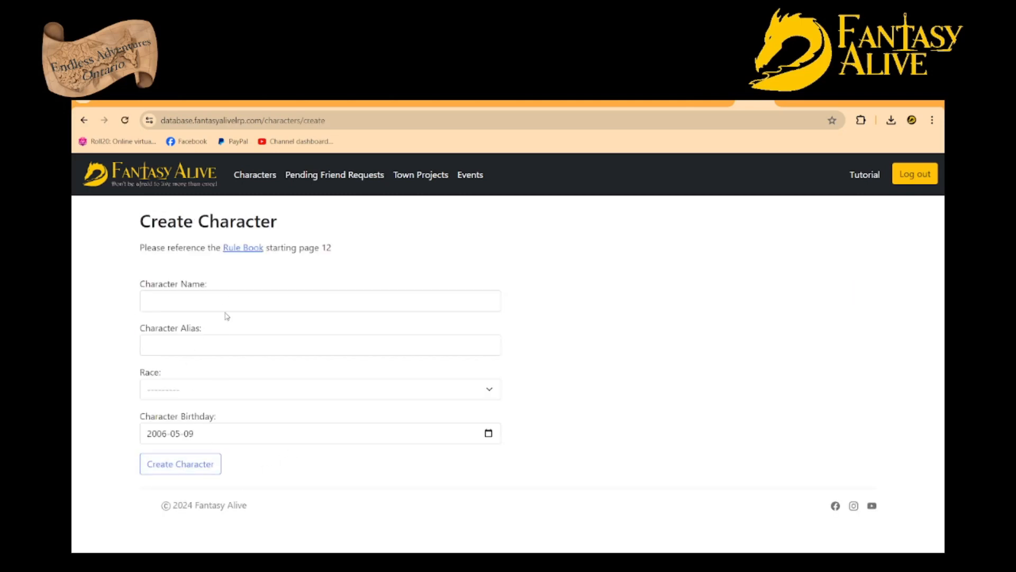
click(235, 293)
click(249, 355)
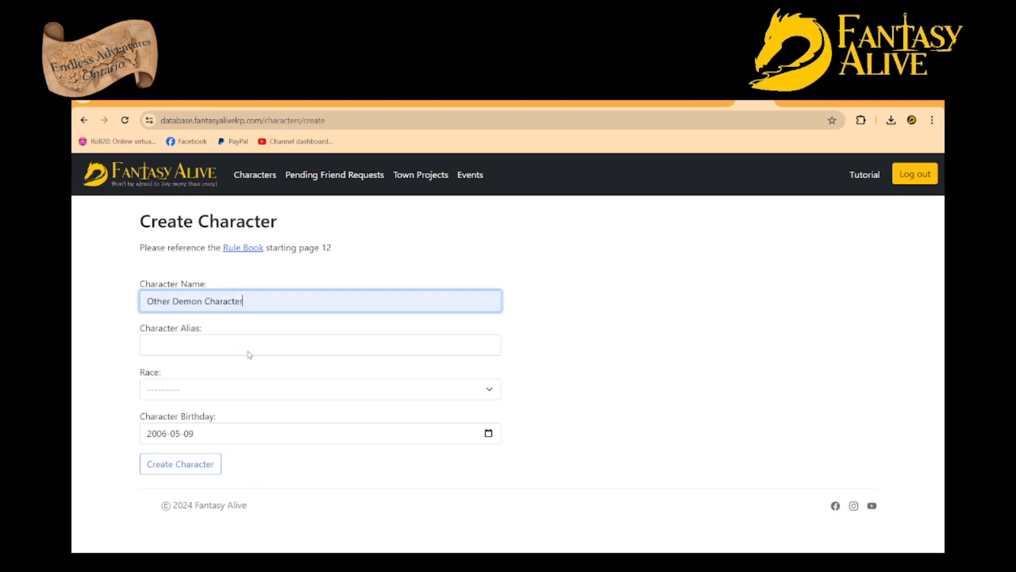
click(207, 342)
text(ODC)
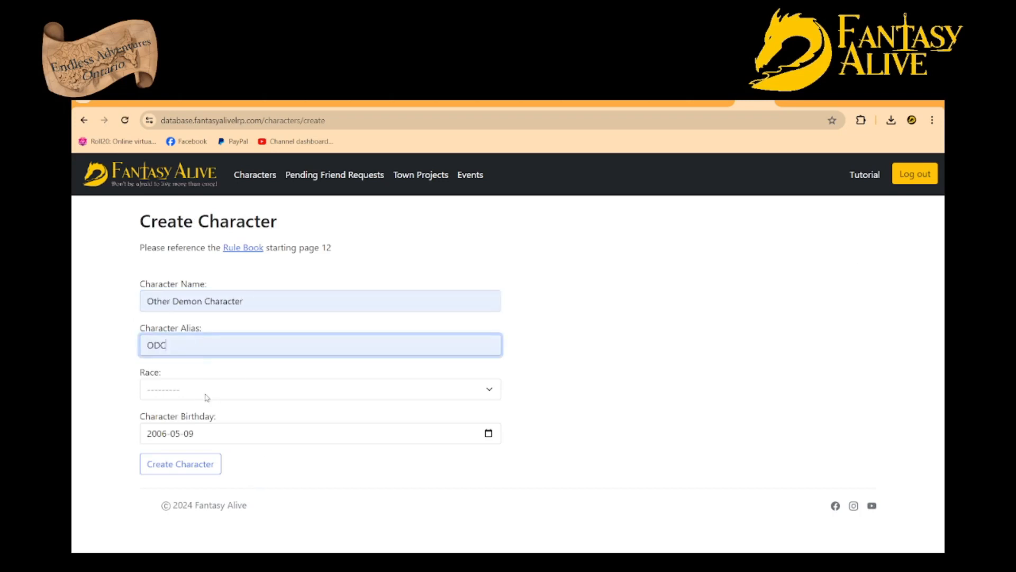
key(Tab)
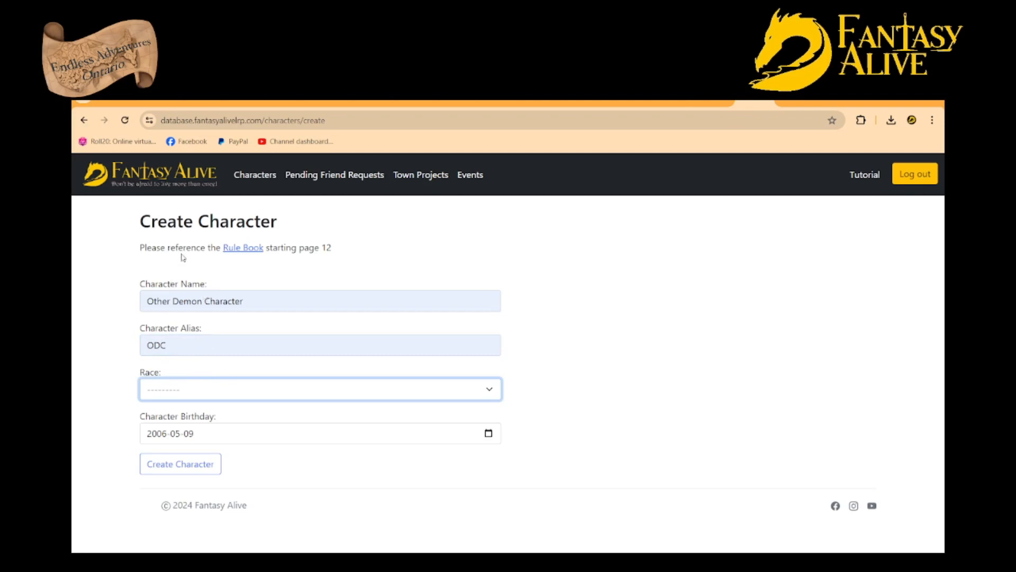
key(Down)
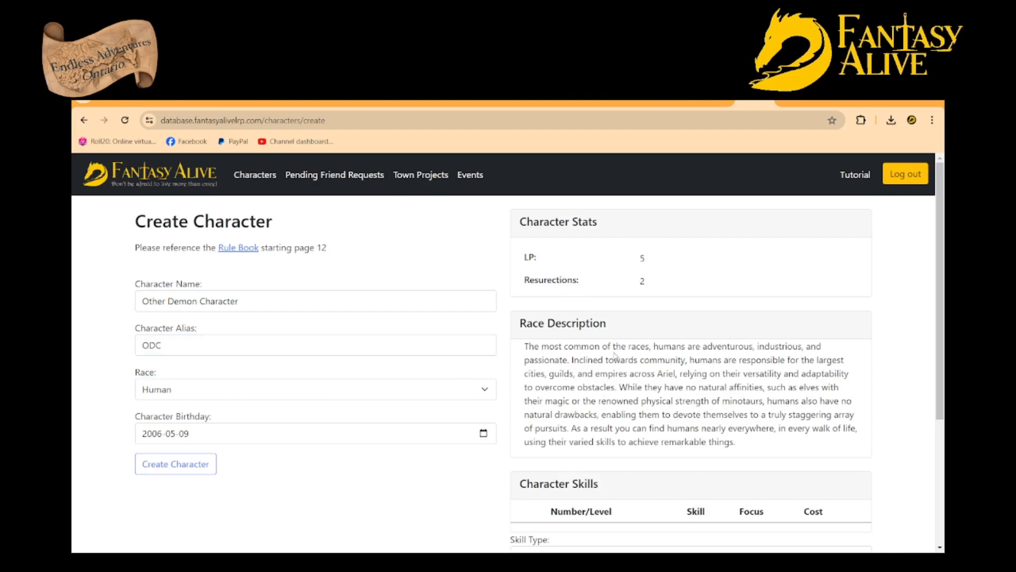
Add the Academic-type skill Read & Write to the new character without a focus
scroll(643, 401, down, 4)
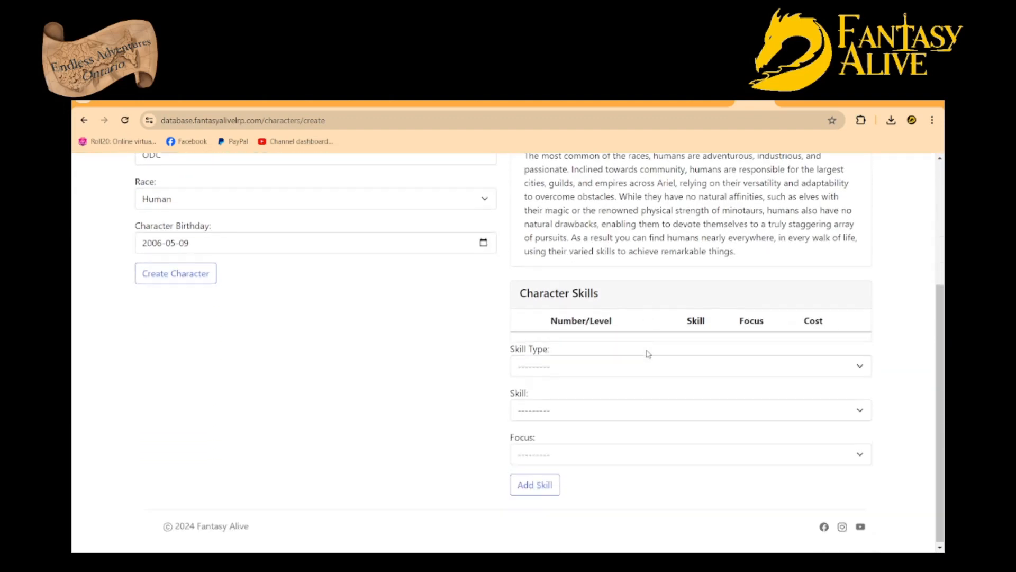
click(800, 370)
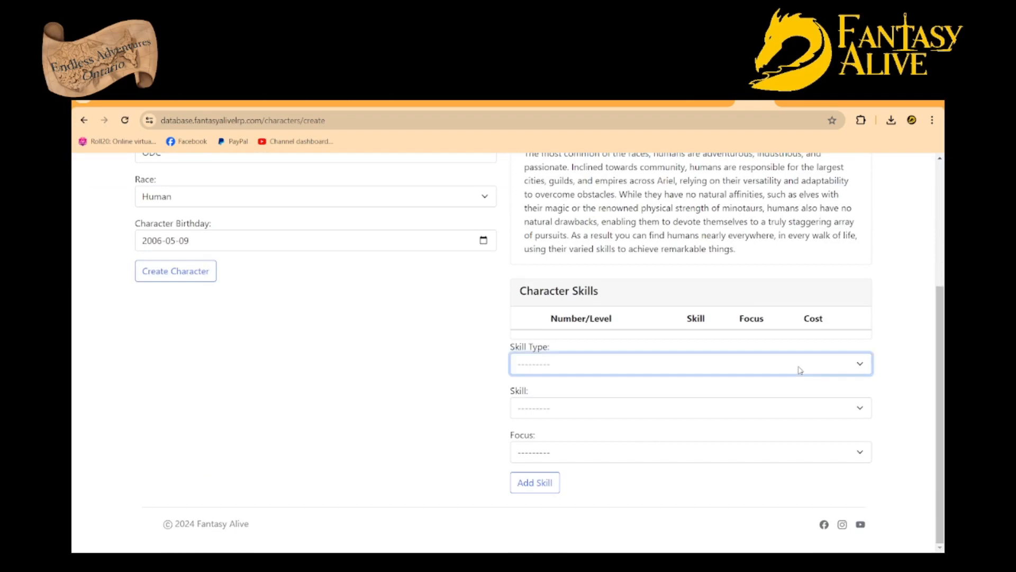
click(567, 407)
click(577, 414)
click(548, 455)
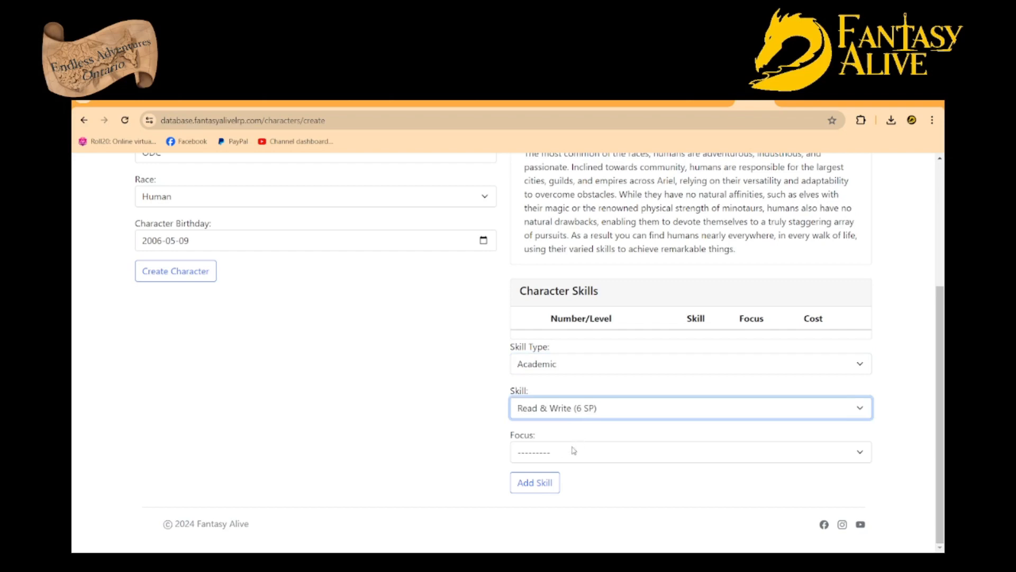
click(573, 454)
click(536, 482)
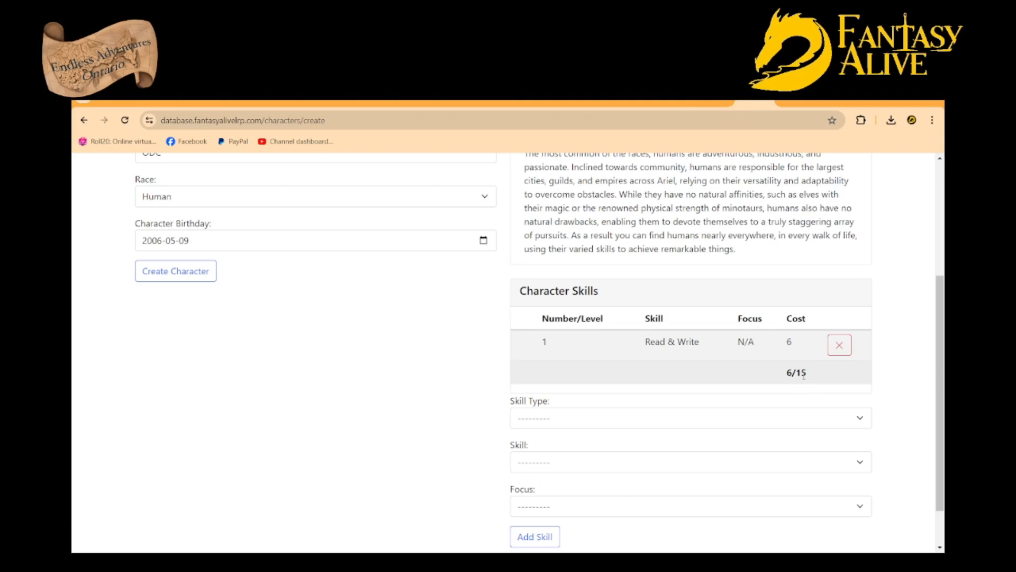
Change the new character's race to Gnome and check the skill-point allowance for that race
scroll(453, 318, up, 2)
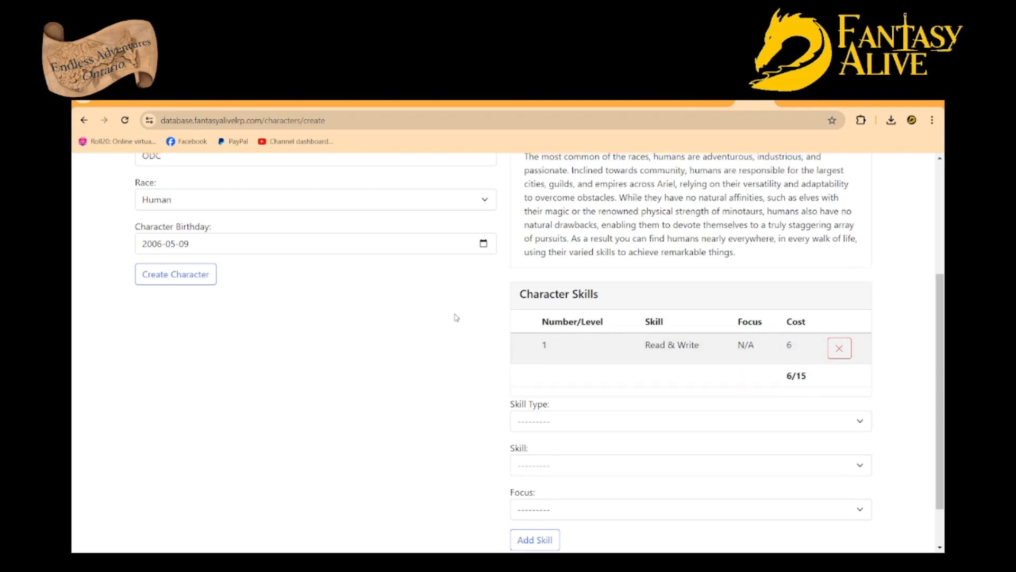
click(332, 314)
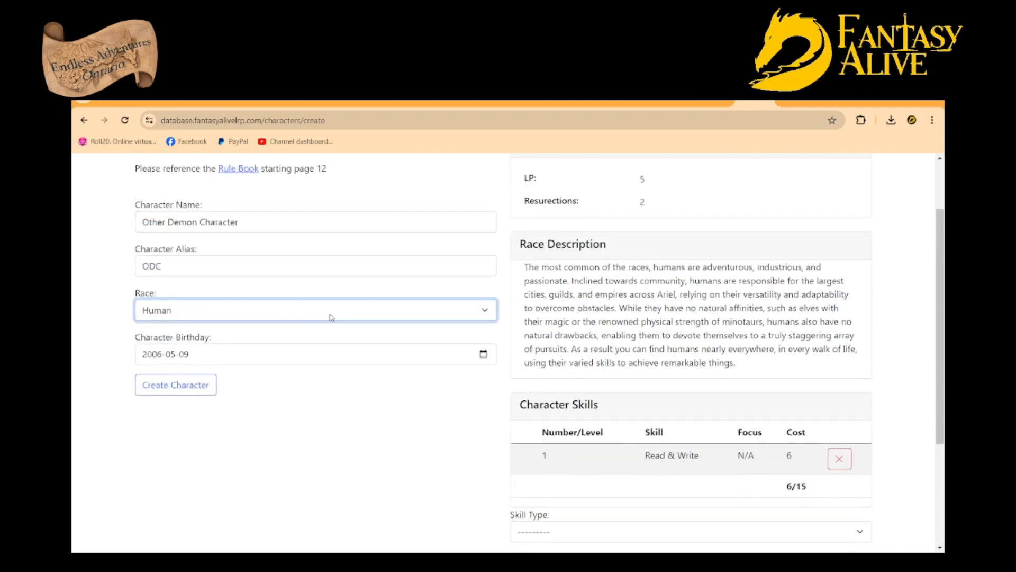
click(201, 380)
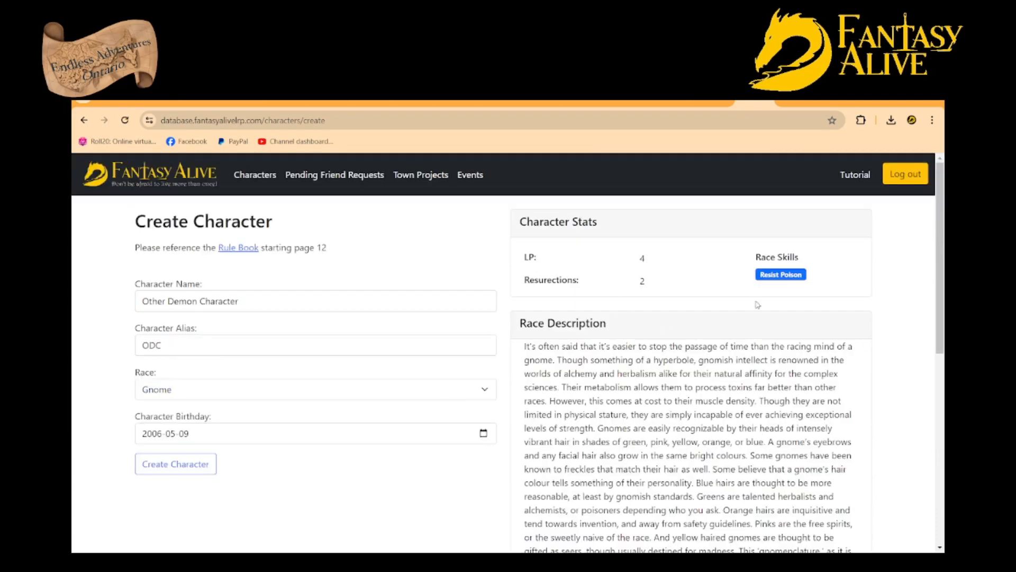
scroll(763, 318, down, 4)
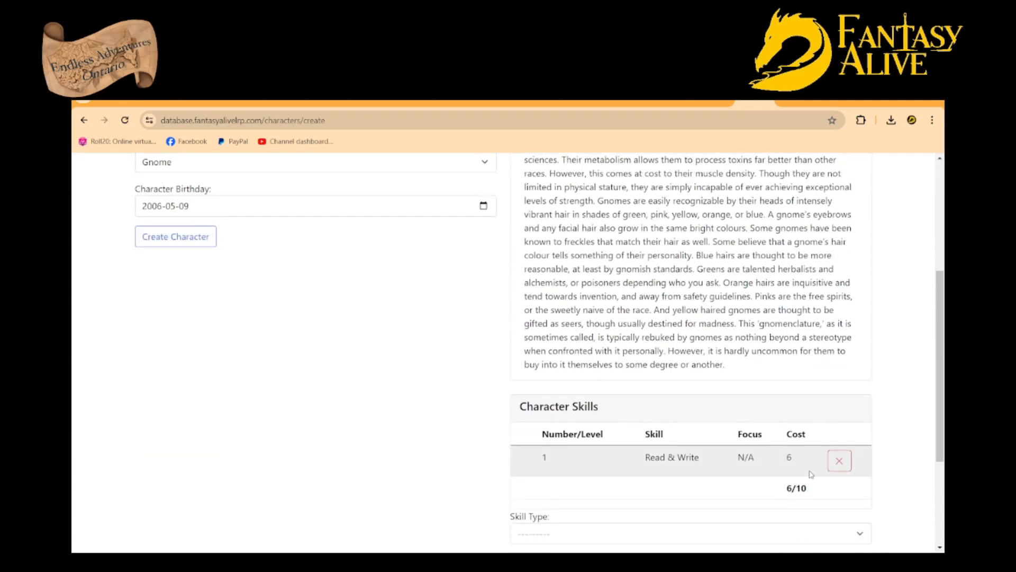
Add the Combat-type skill Shield to the Gnome character without a focus
scroll(726, 408, down, 3)
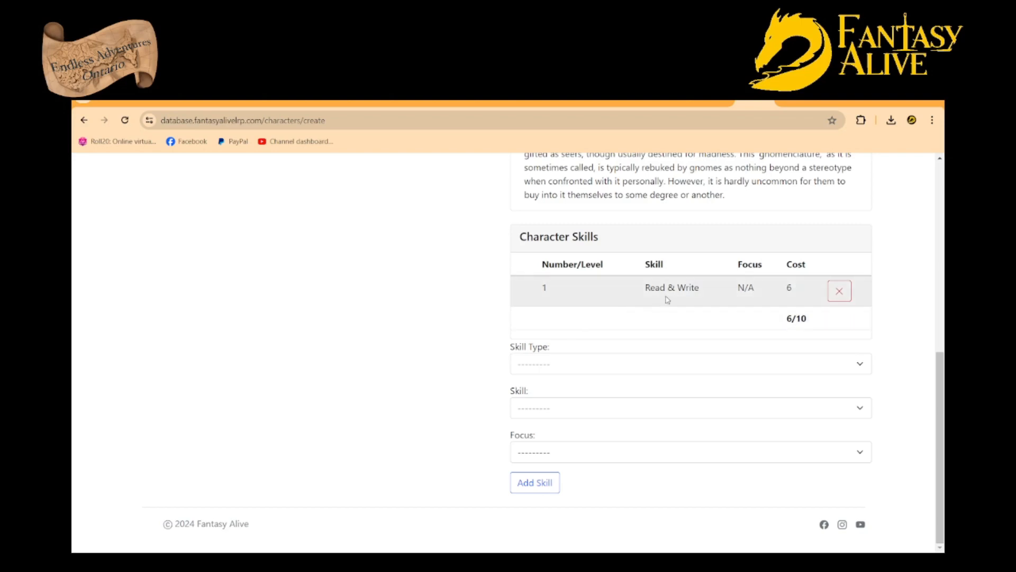
click(558, 370)
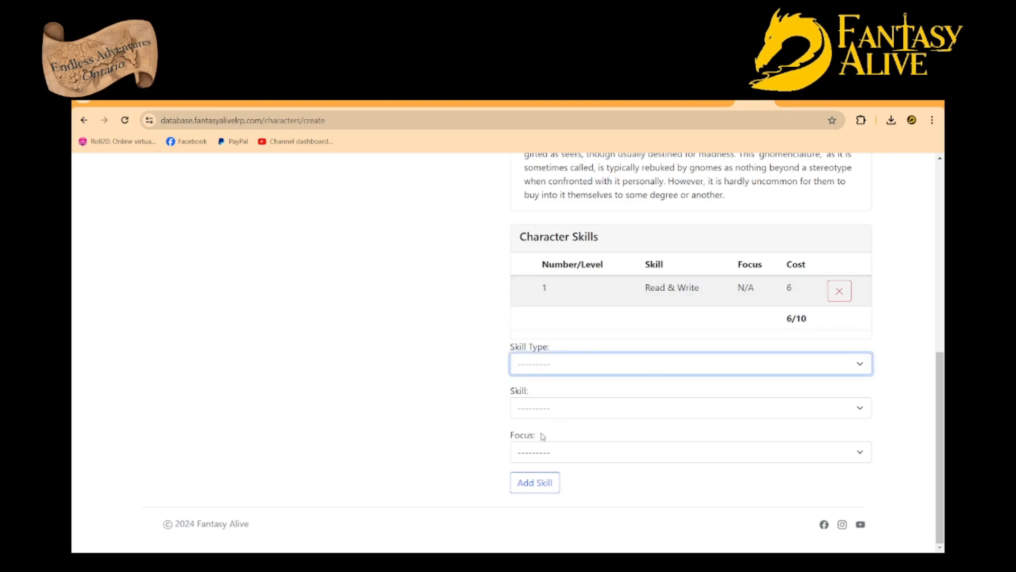
click(548, 398)
click(572, 408)
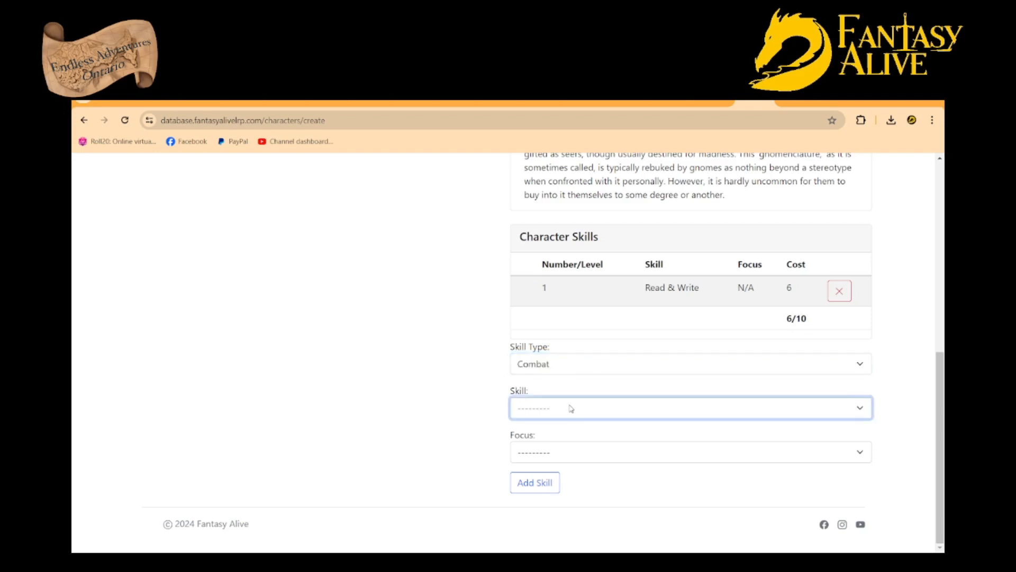
click(546, 452)
click(547, 453)
click(541, 489)
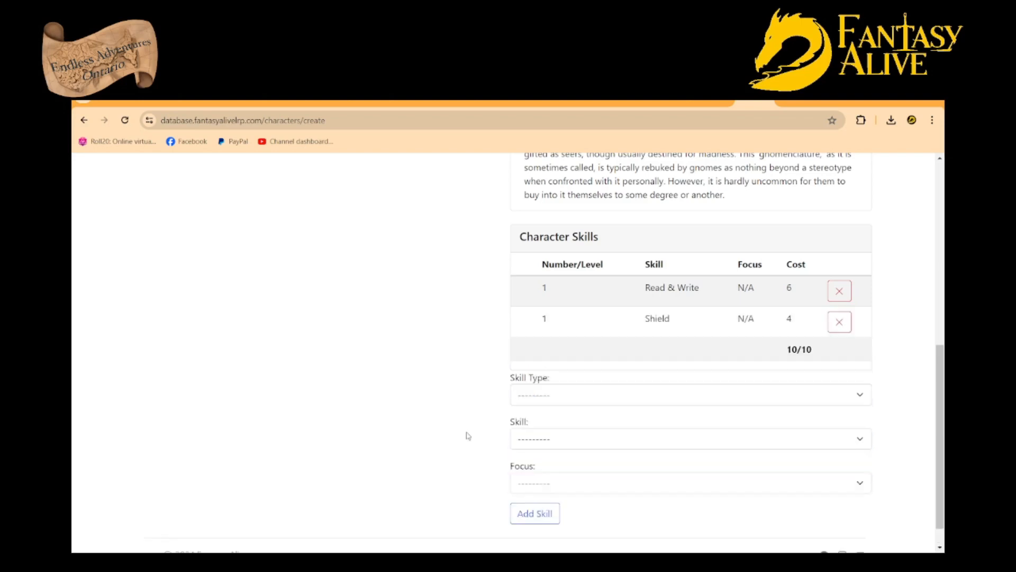
Move the Gnome character's birthday one week earlier and create the character, confirming the creation
scroll(473, 377, up, 8)
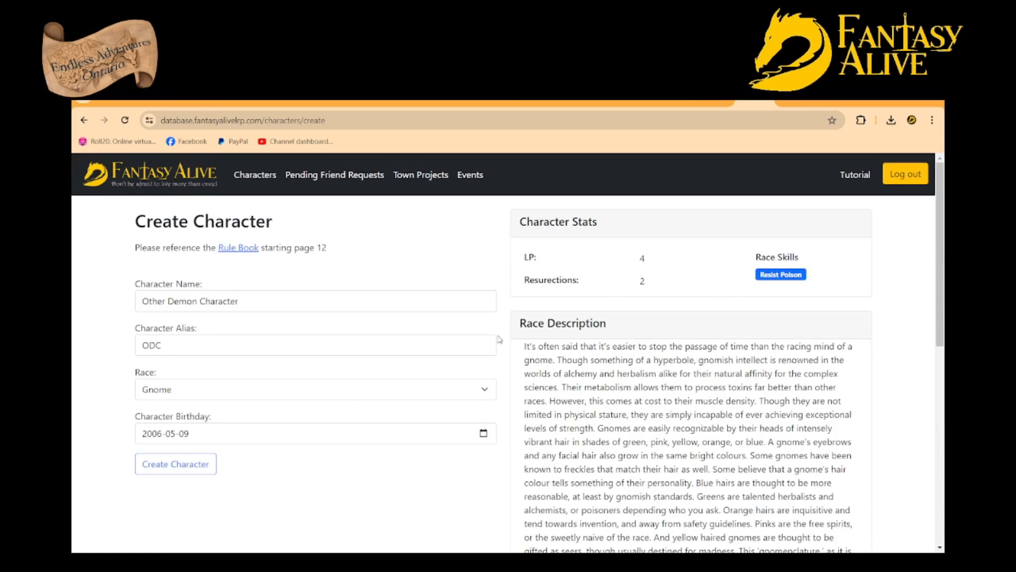
scroll(580, 347, down, 8)
scroll(392, 367, up, 6)
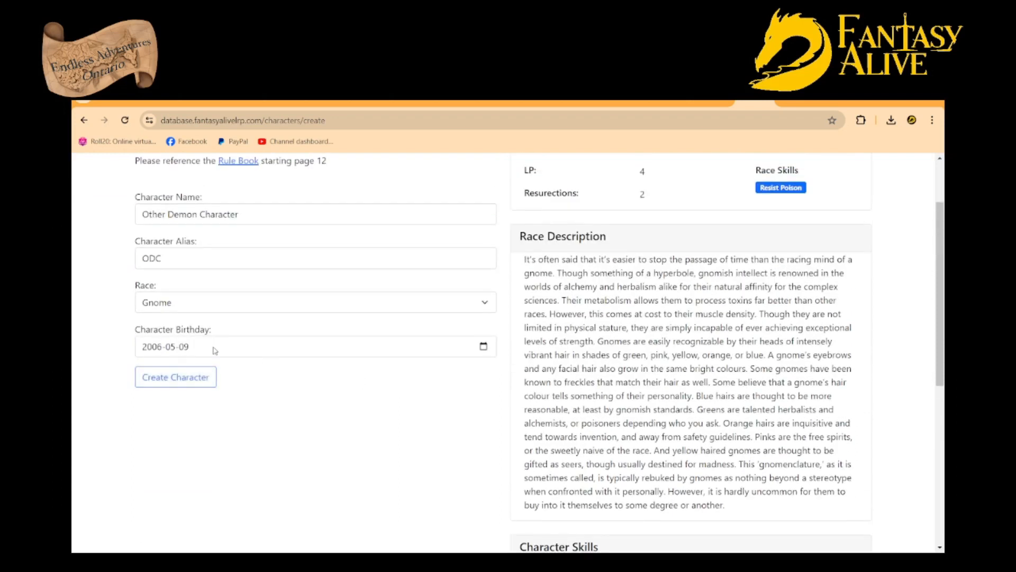
click(487, 351)
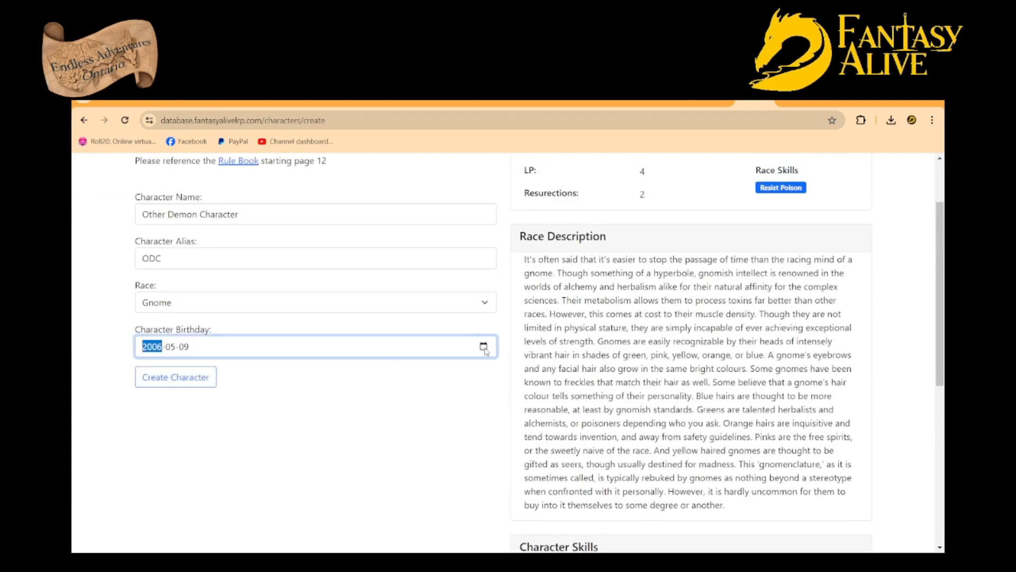
click(181, 413)
click(177, 383)
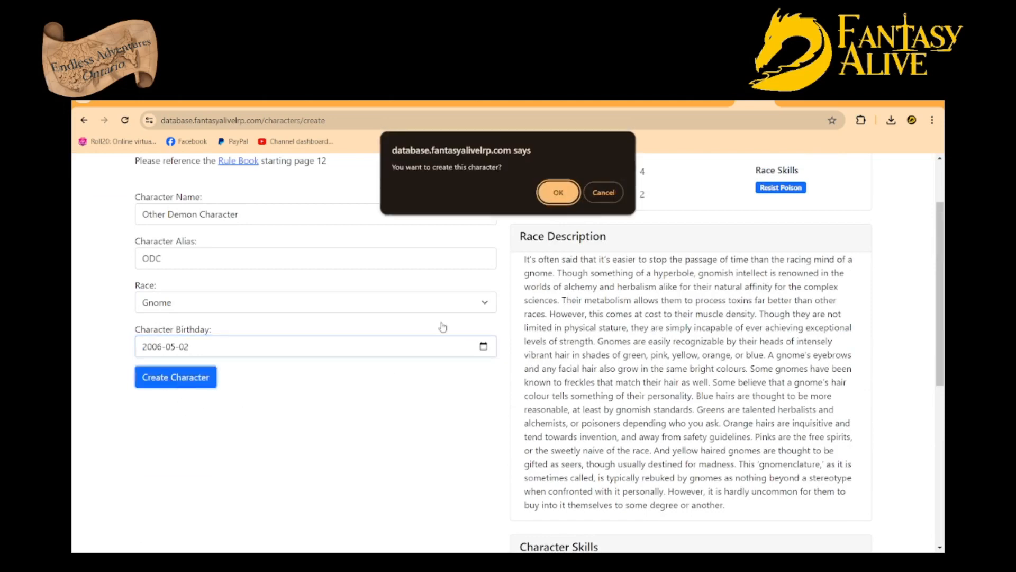
click(565, 189)
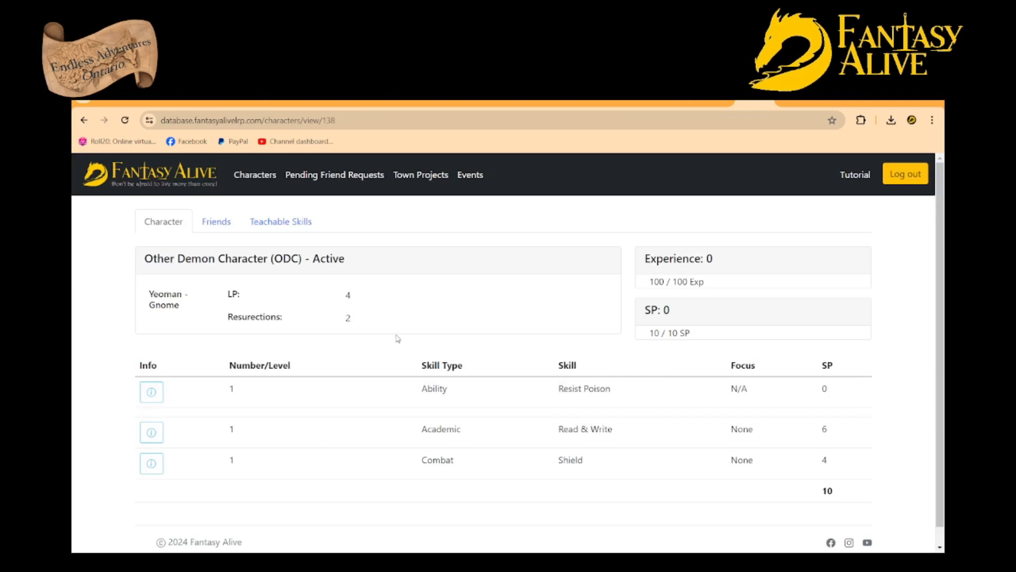
Examine the sheets of Other Demon Character and Demo Character from the character list, and return to the list
click(263, 180)
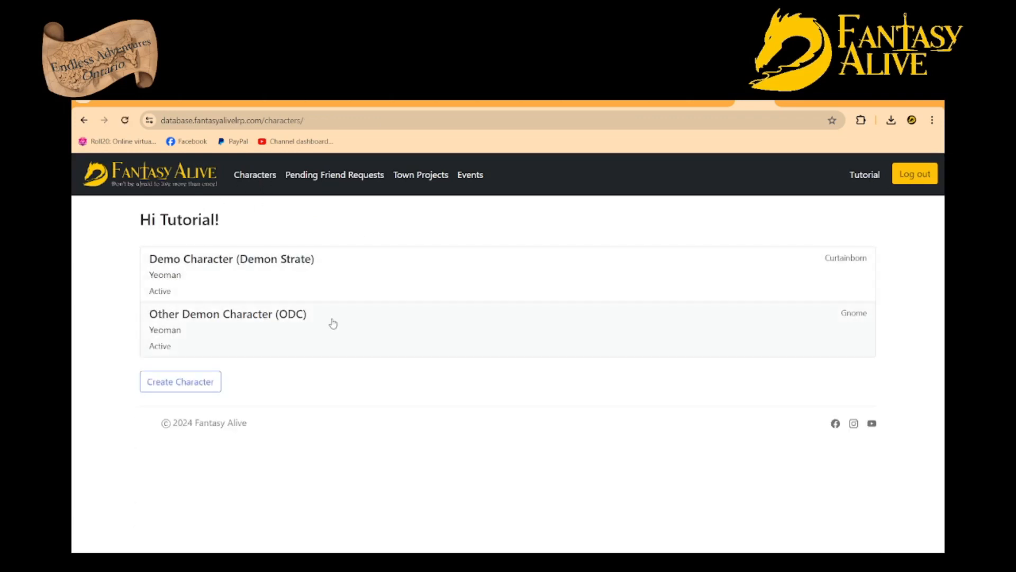
click(299, 328)
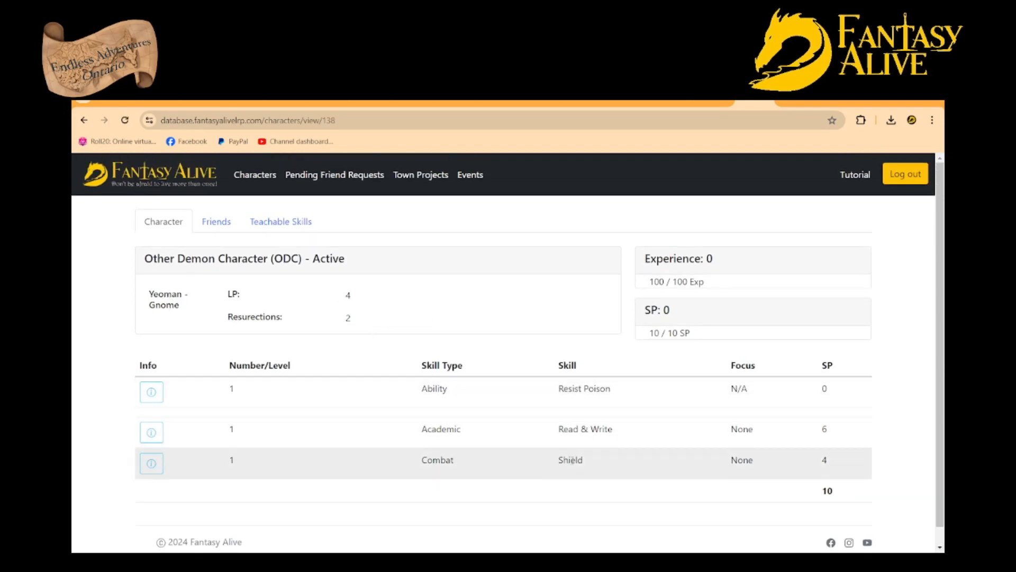
click(251, 180)
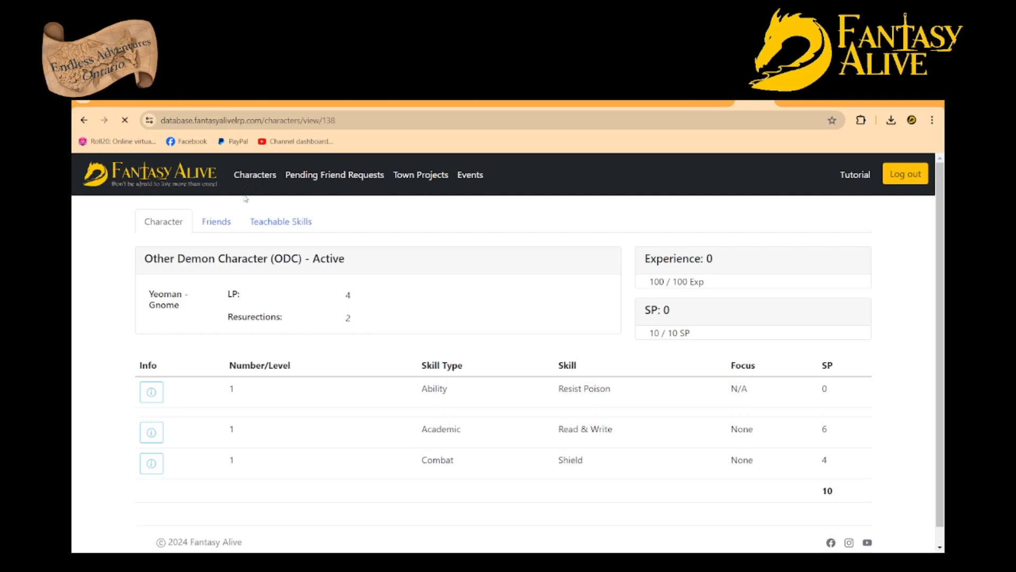
click(247, 256)
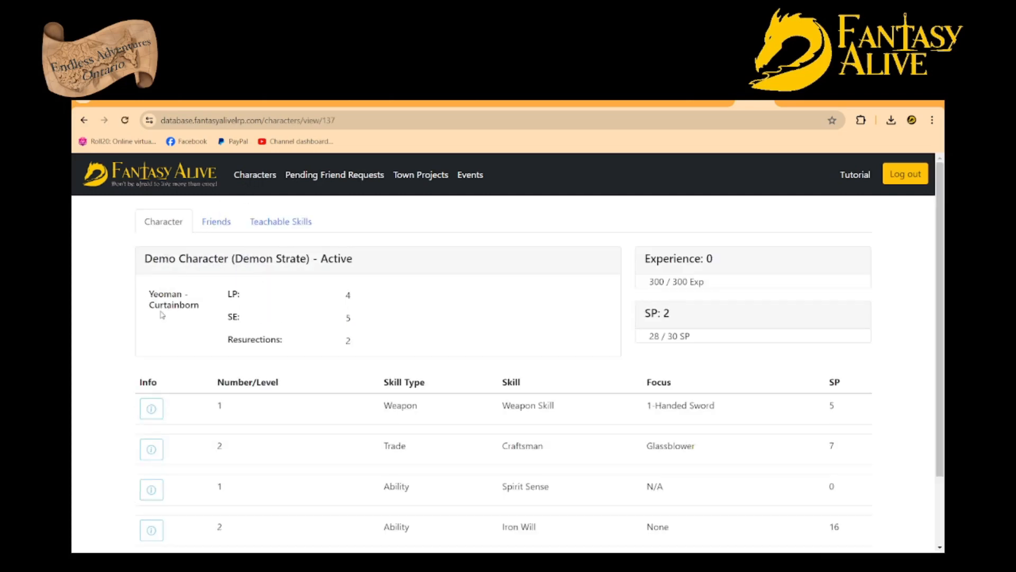
scroll(456, 363, down, 2)
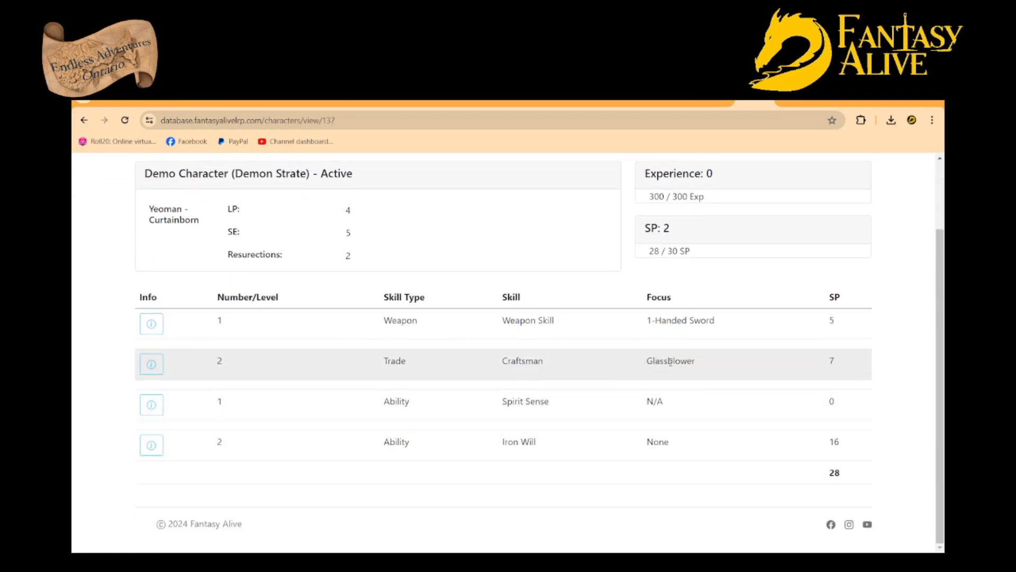
scroll(470, 331, up, 2)
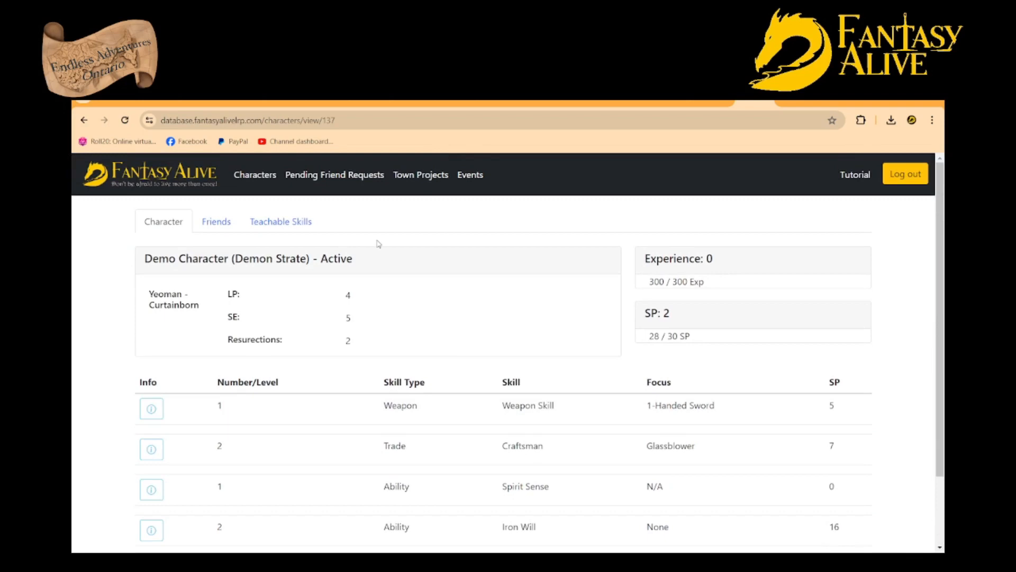
click(263, 174)
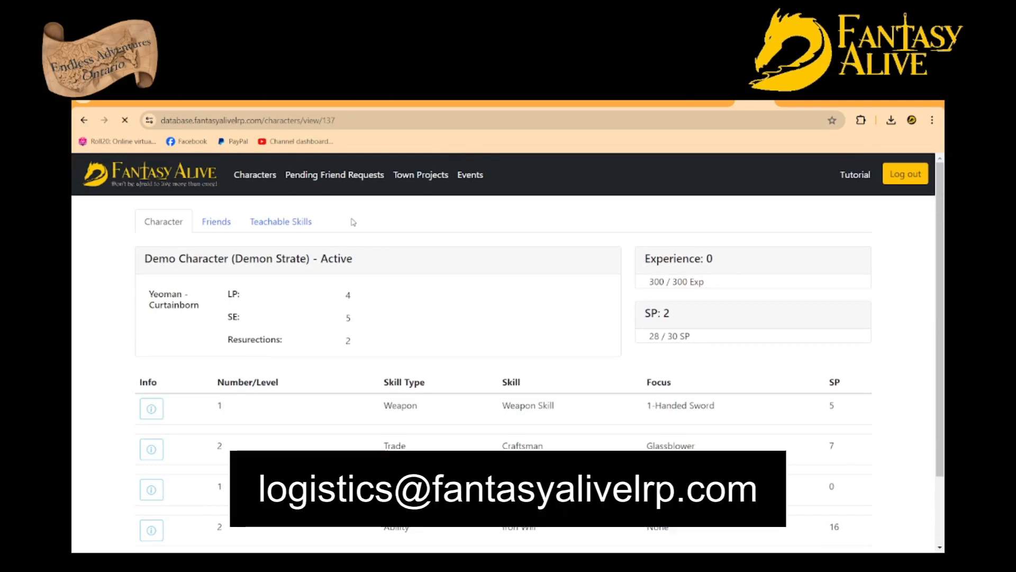